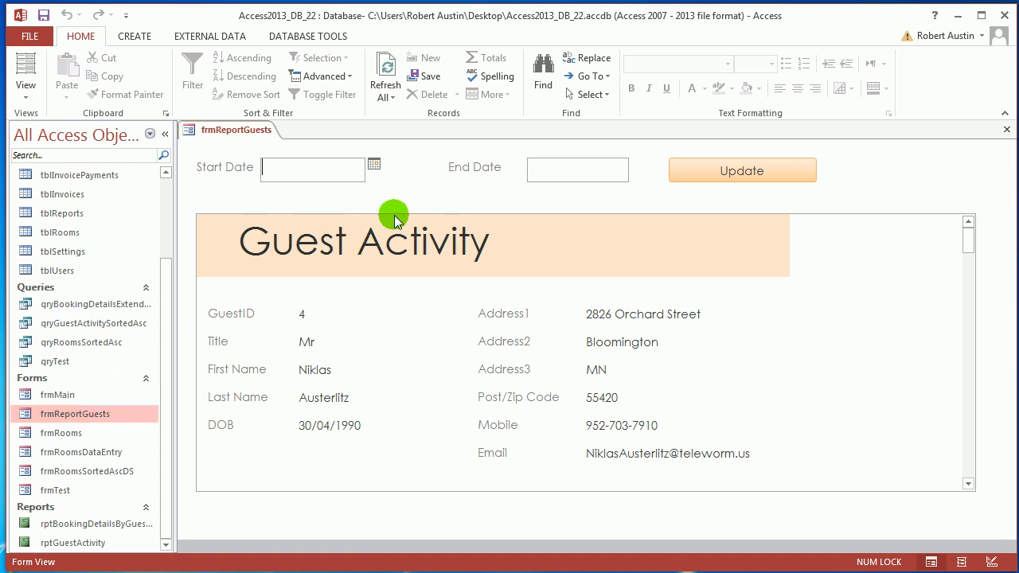
Close the frmReportGuests form, then open frmMain and collapse the Navigation Pane to give it more room.
right_click(246, 132)
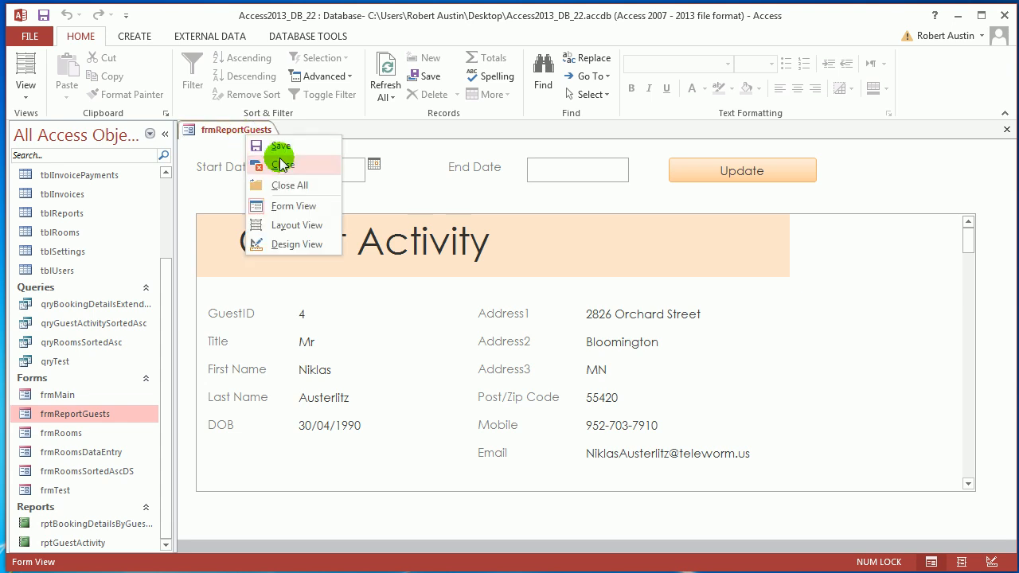
click(280, 164)
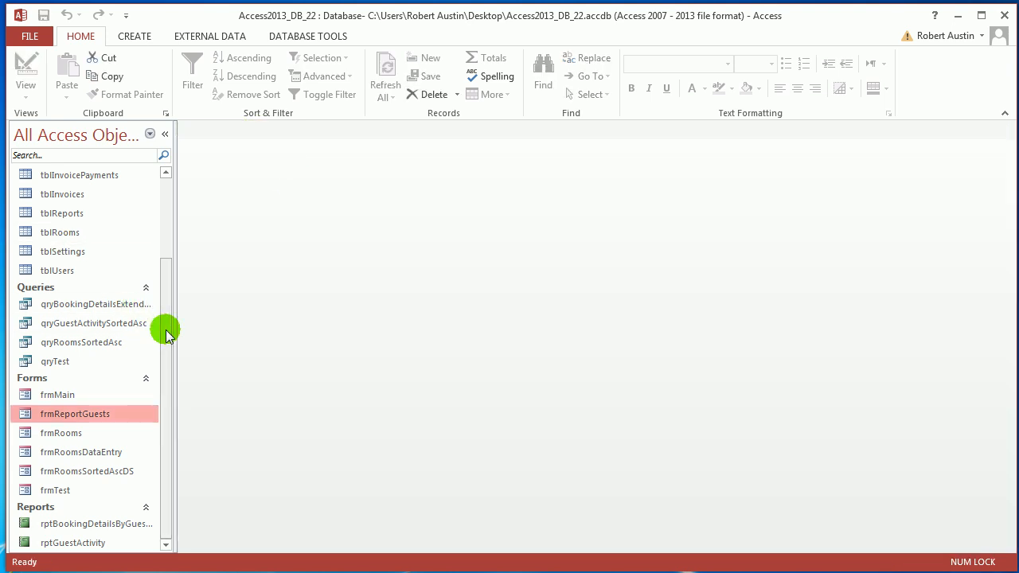
double_click(81, 396)
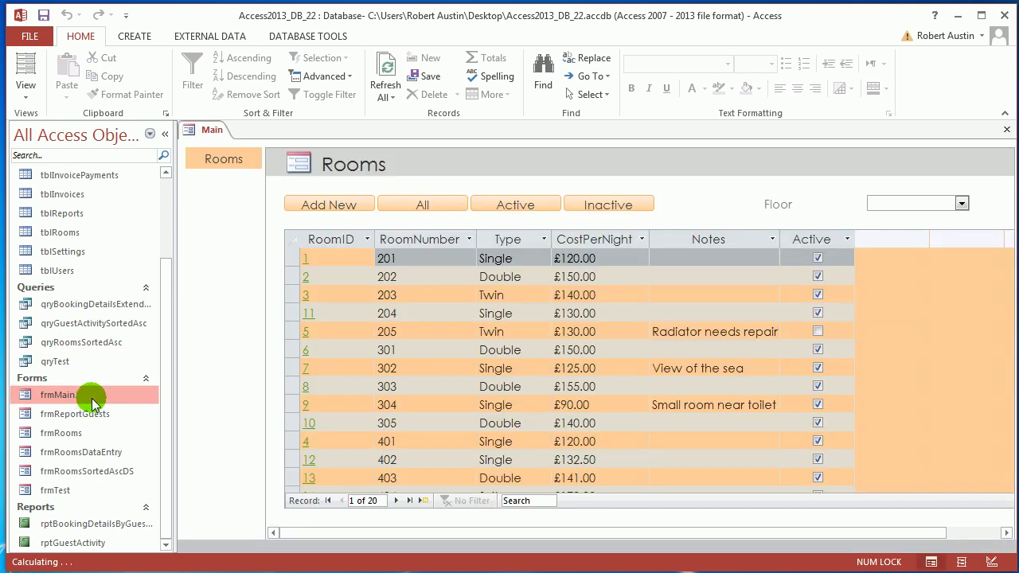
click(166, 142)
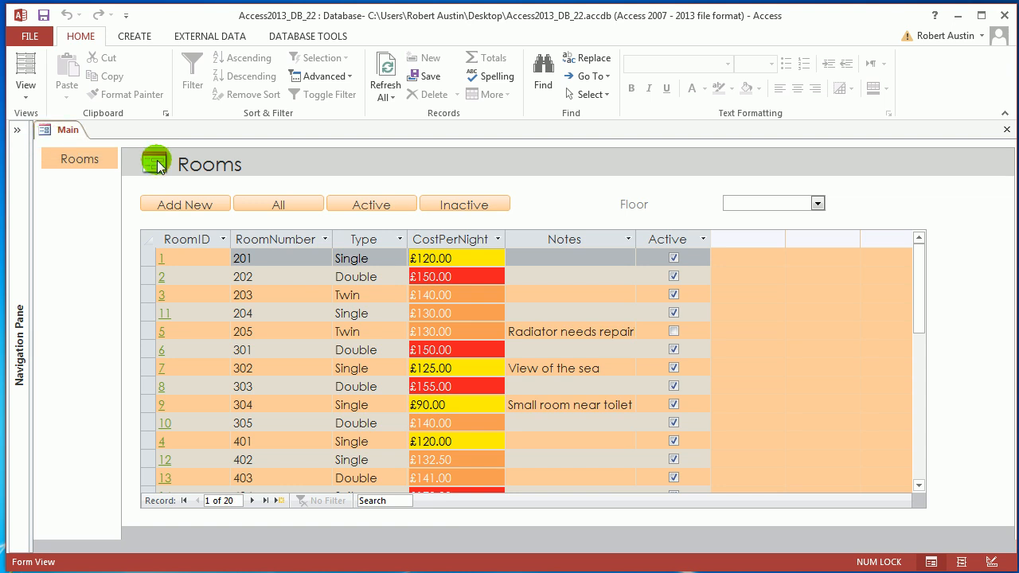
Close the Main form and create a new blank form.
right_click(67, 131)
click(73, 157)
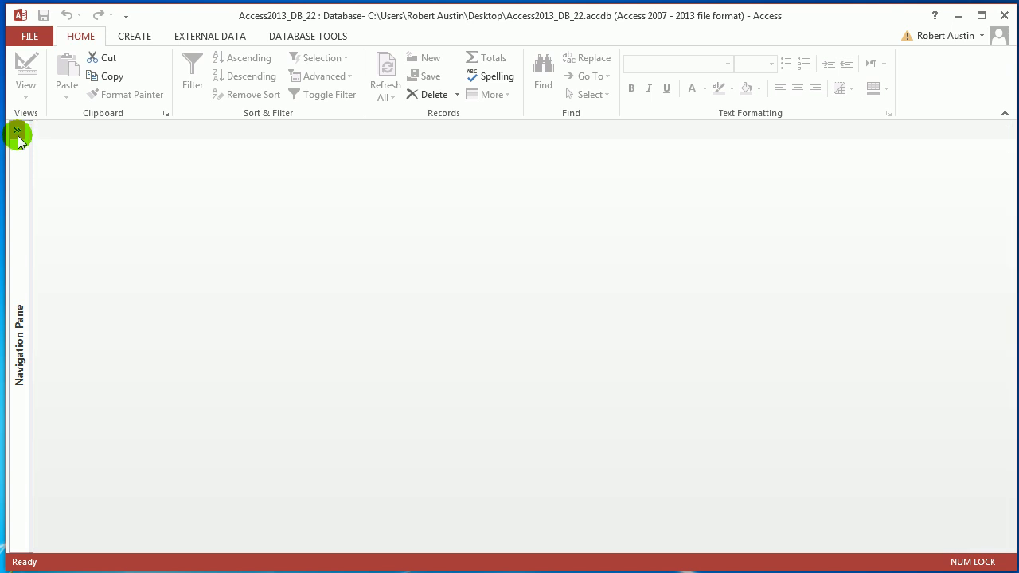
click(17, 132)
click(164, 133)
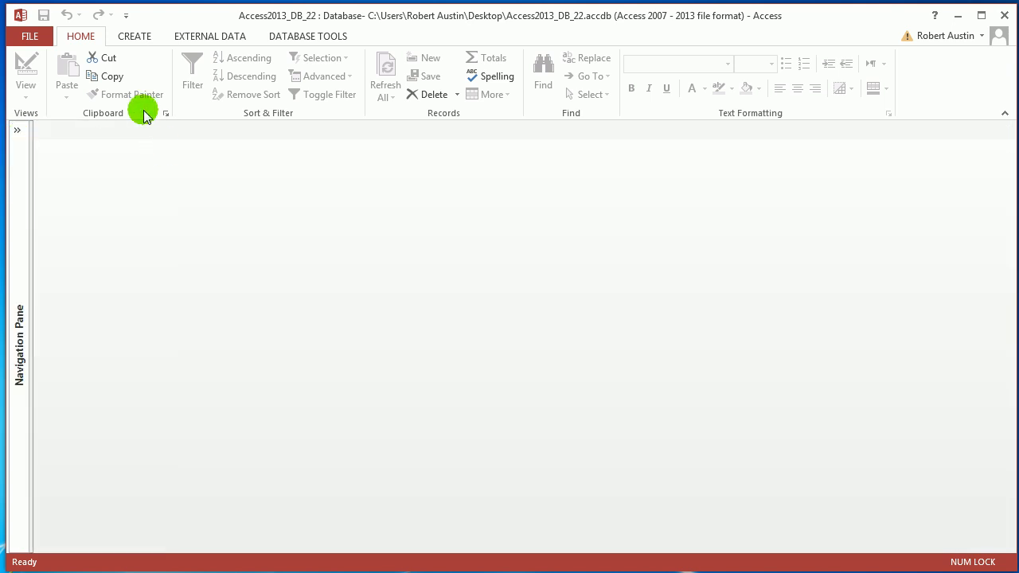
click(134, 35)
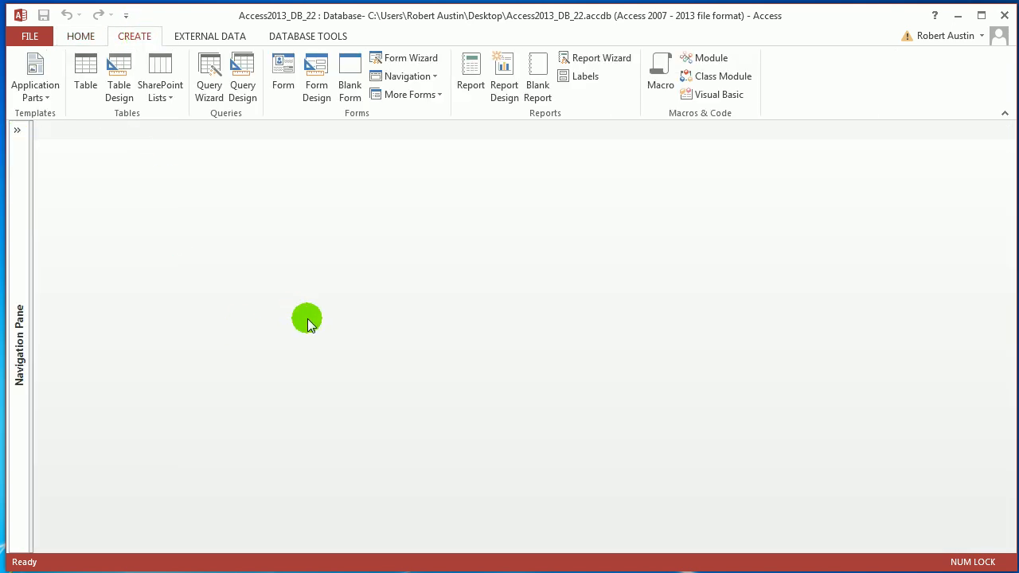
click(352, 90)
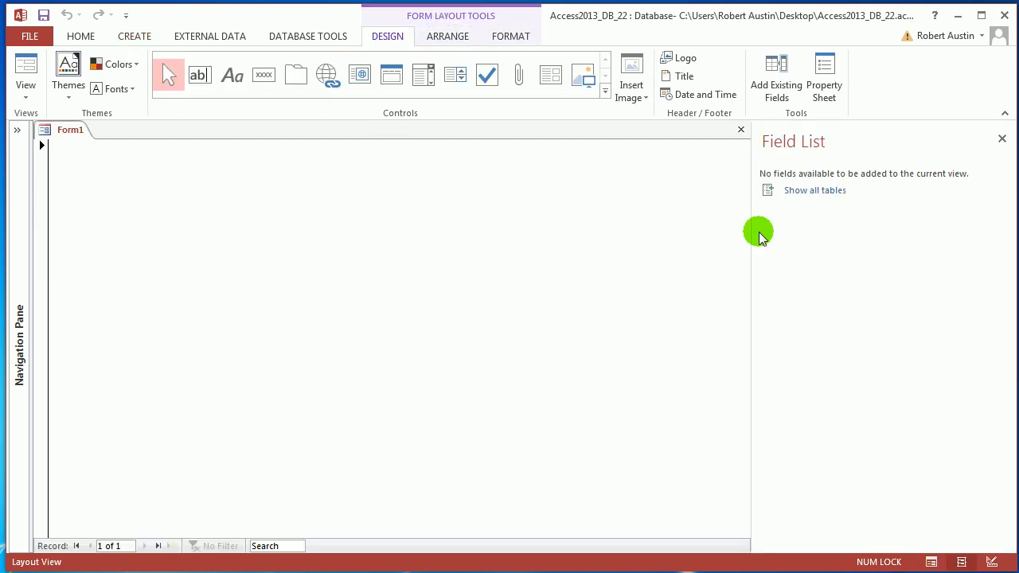
Set the new form's Record Selectors and Navigation Buttons properties to No.
key(F4)
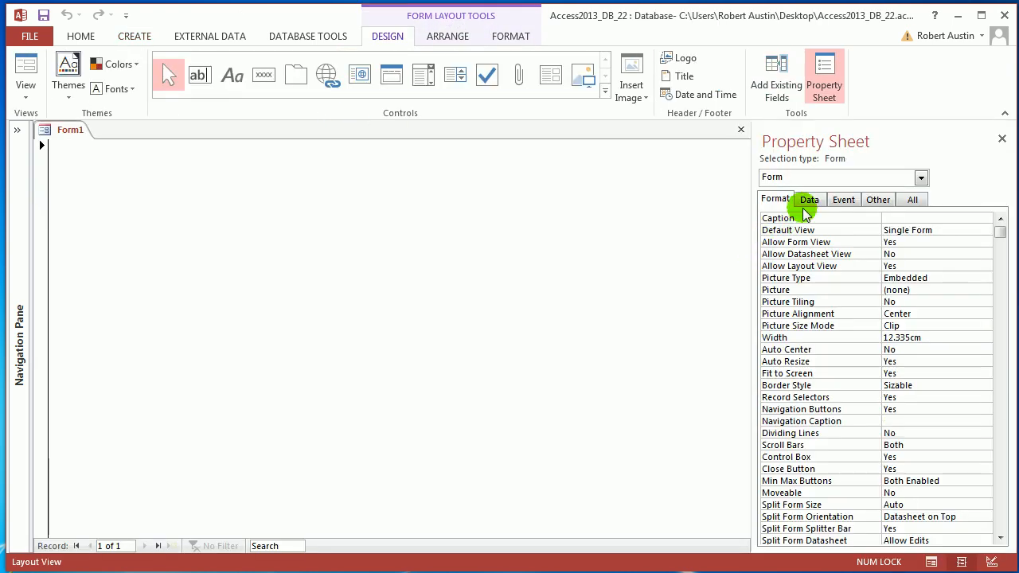
click(985, 398)
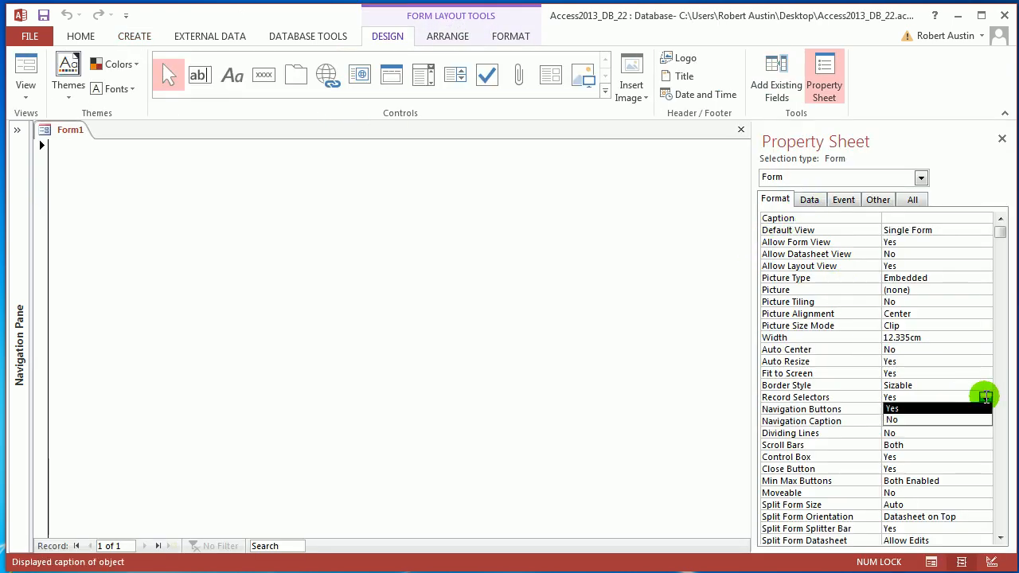
click(978, 420)
click(986, 410)
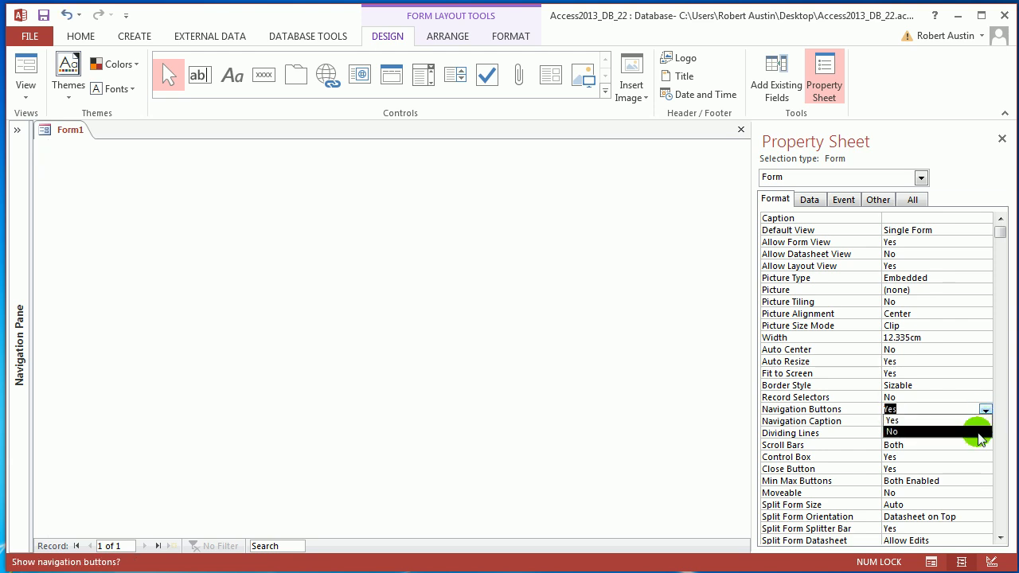
click(978, 432)
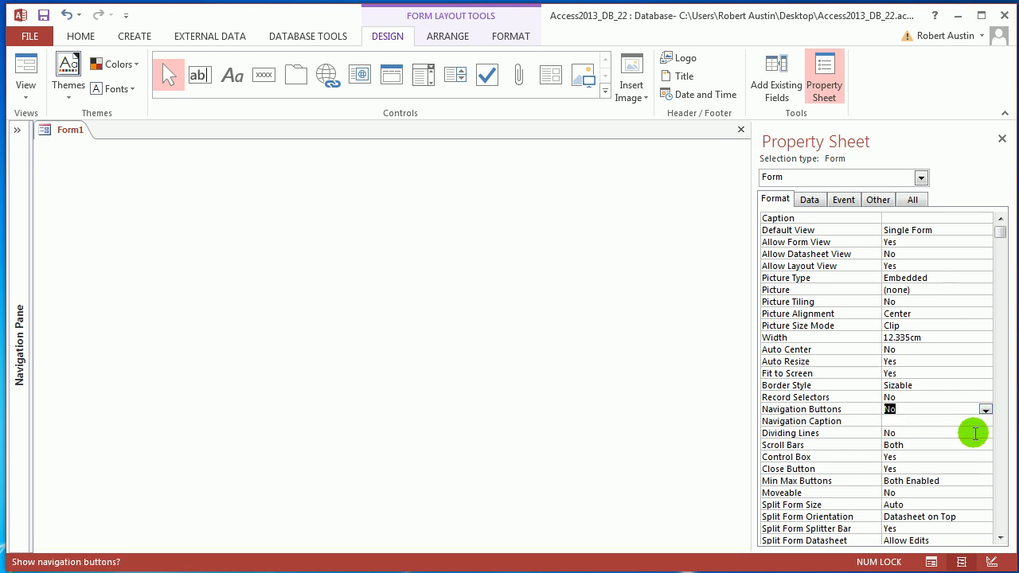
Add four command buttons in a row across the form, cancelling the Command Button Wizard for each.
click(265, 75)
click(130, 164)
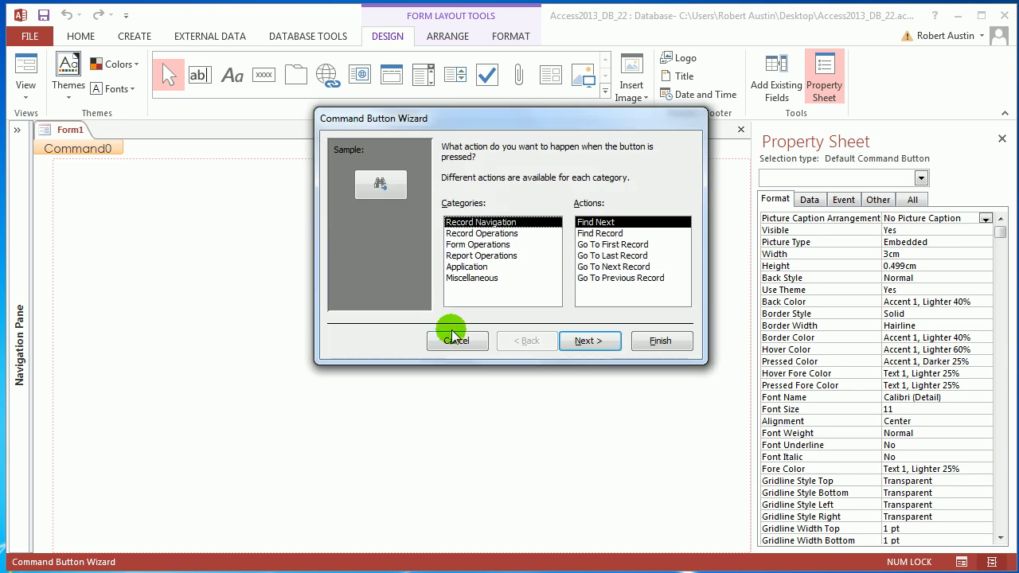
click(456, 333)
click(265, 77)
click(202, 172)
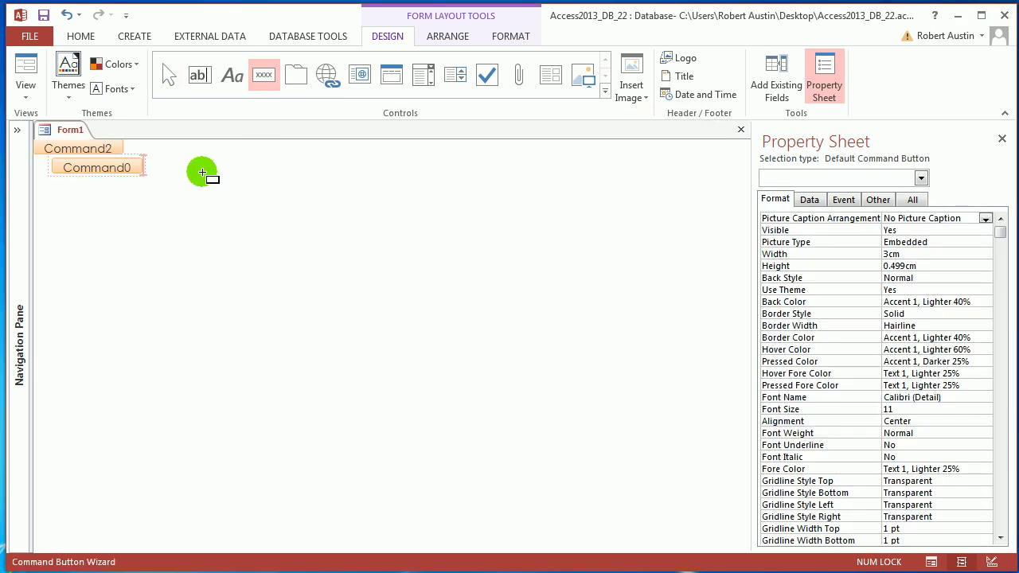
click(429, 337)
click(265, 74)
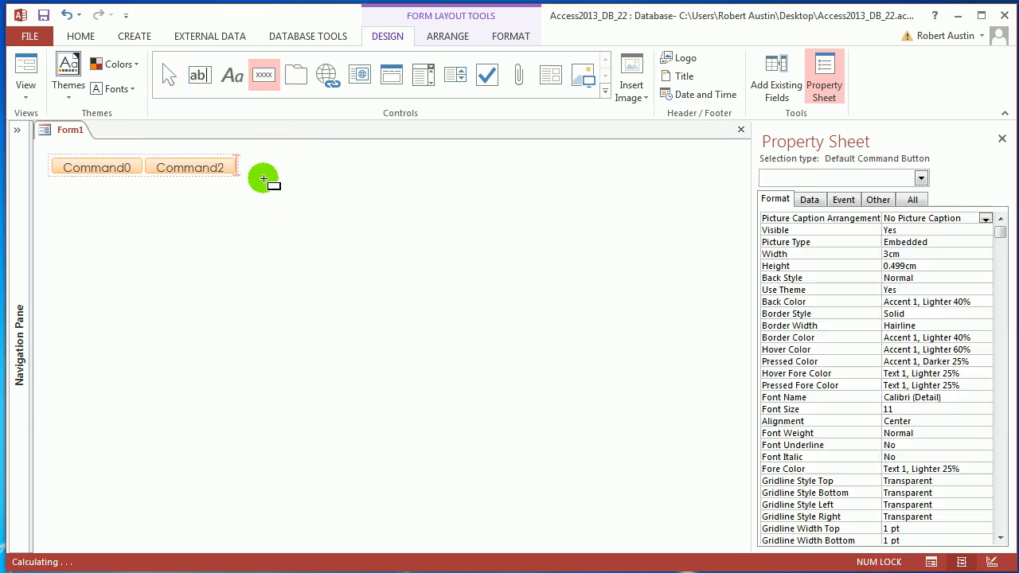
click(257, 168)
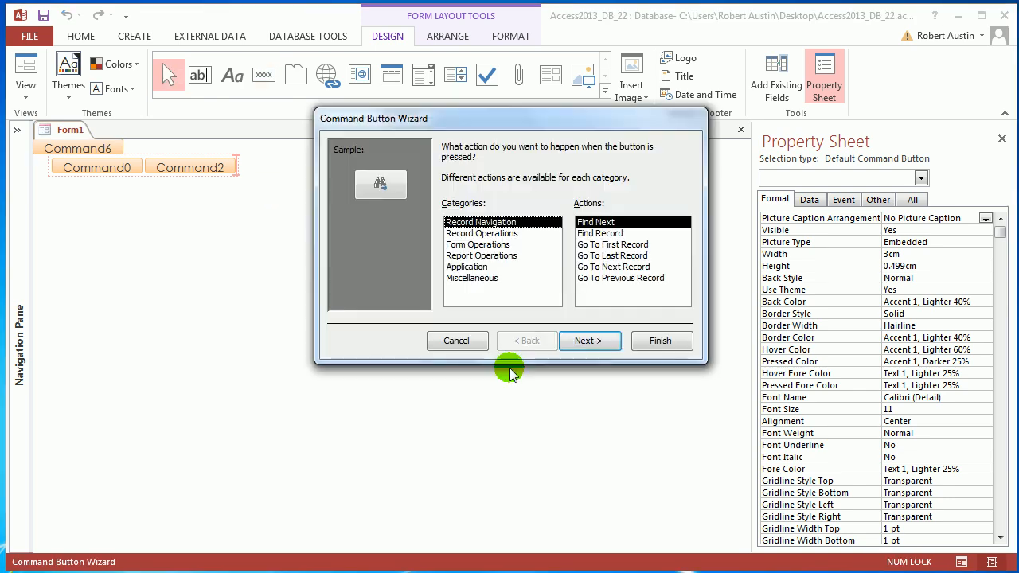
click(451, 341)
click(275, 82)
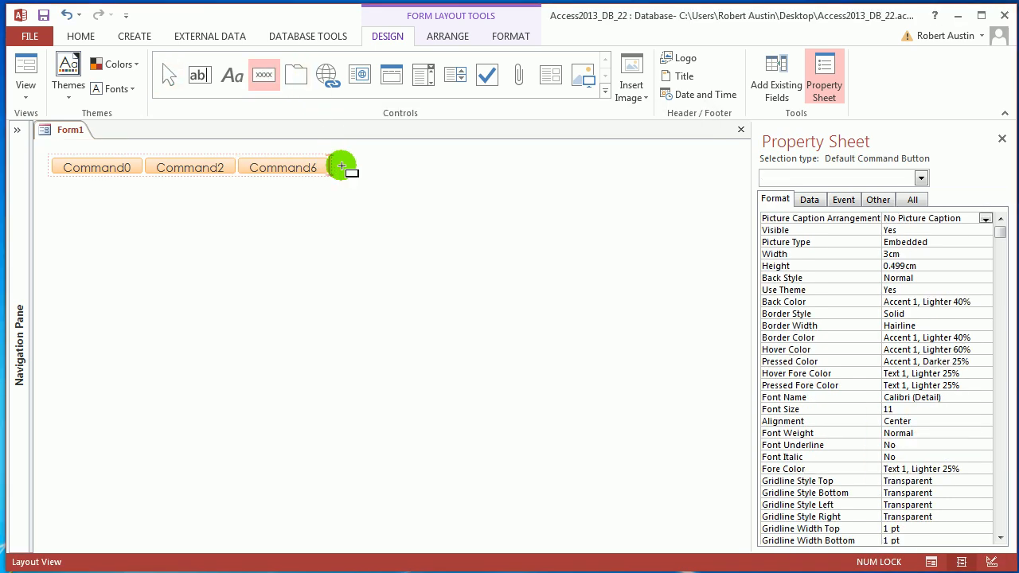
click(344, 169)
click(455, 342)
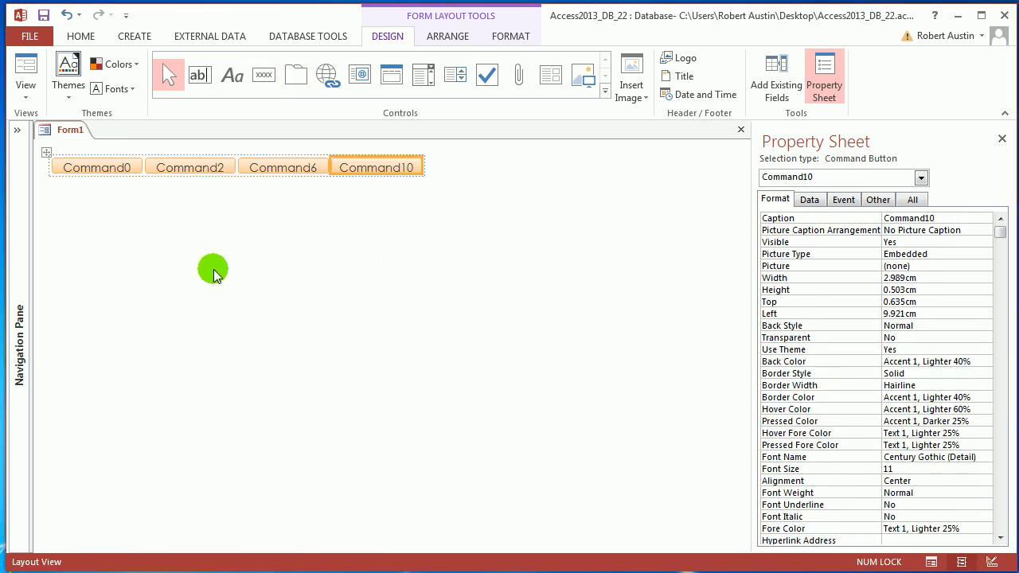
Change the caption of the first command button to Bookings.
click(123, 167)
click(123, 168)
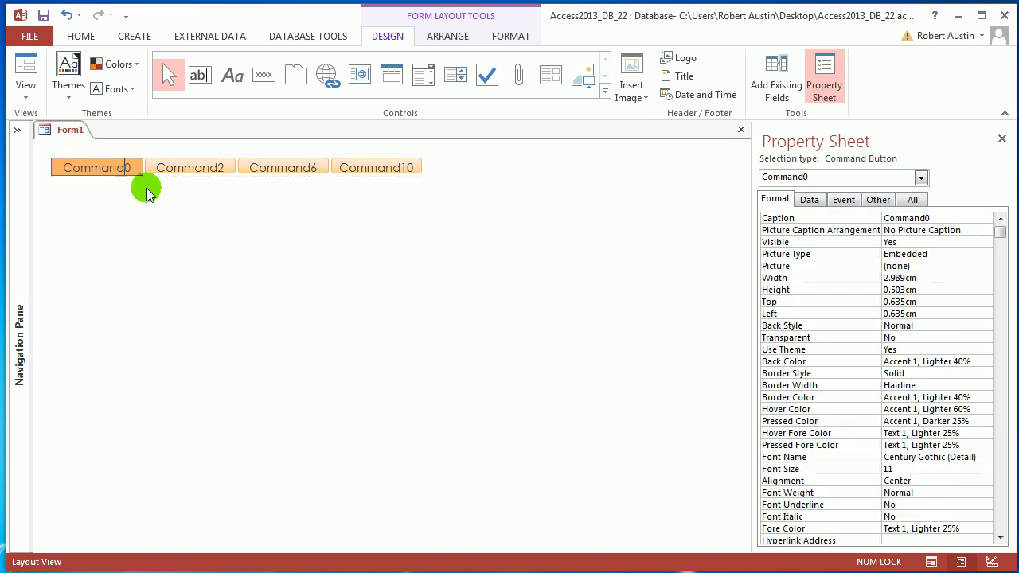
drag(129, 167, 66, 167)
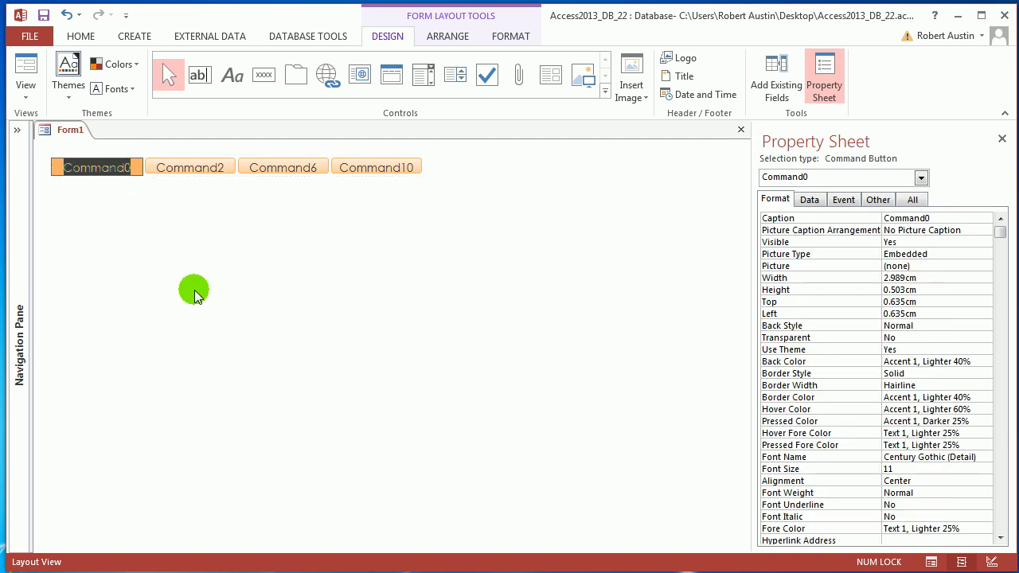
text(Bookings)
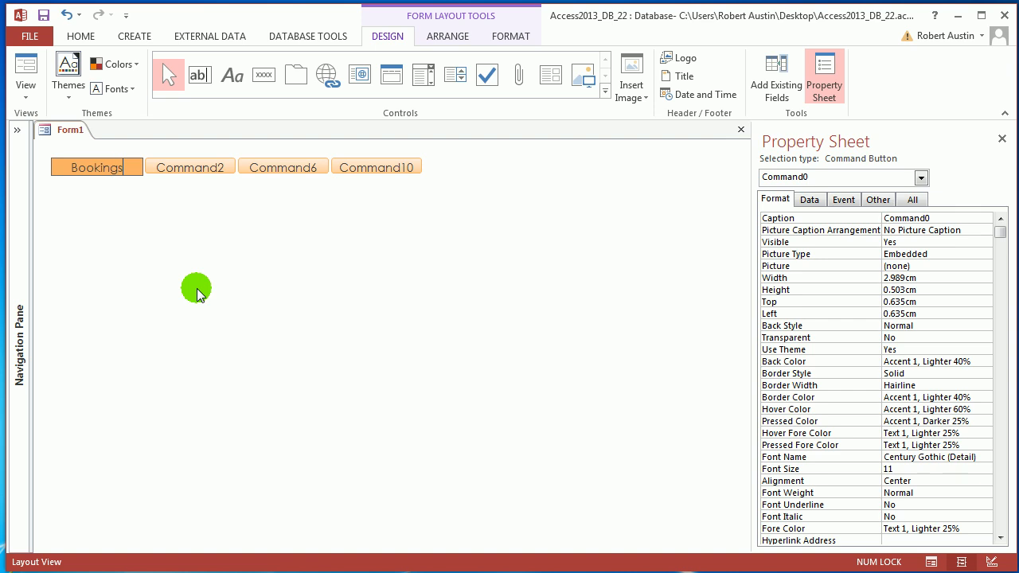
Show the list of tables in the Navigation Pane and change the second button's caption to Guests.
click(221, 168)
drag(223, 168, 143, 161)
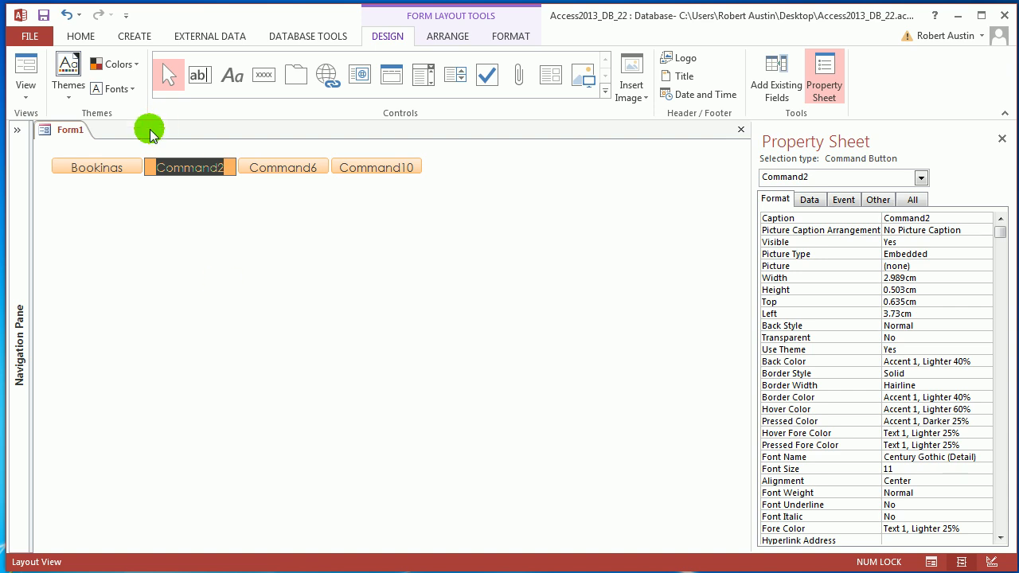
click(17, 130)
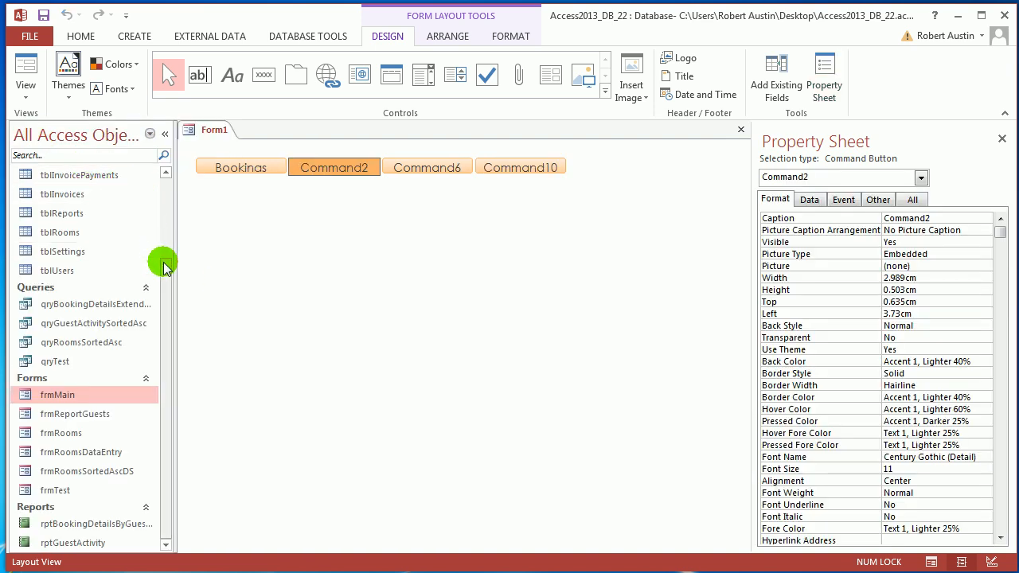
drag(164, 266, 164, 178)
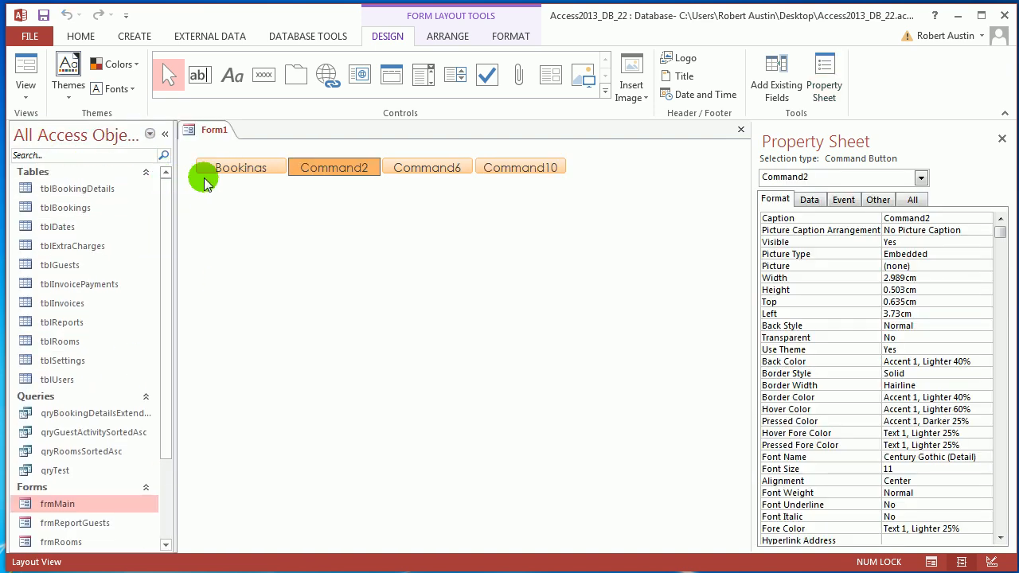
click(364, 170)
drag(367, 169, 294, 164)
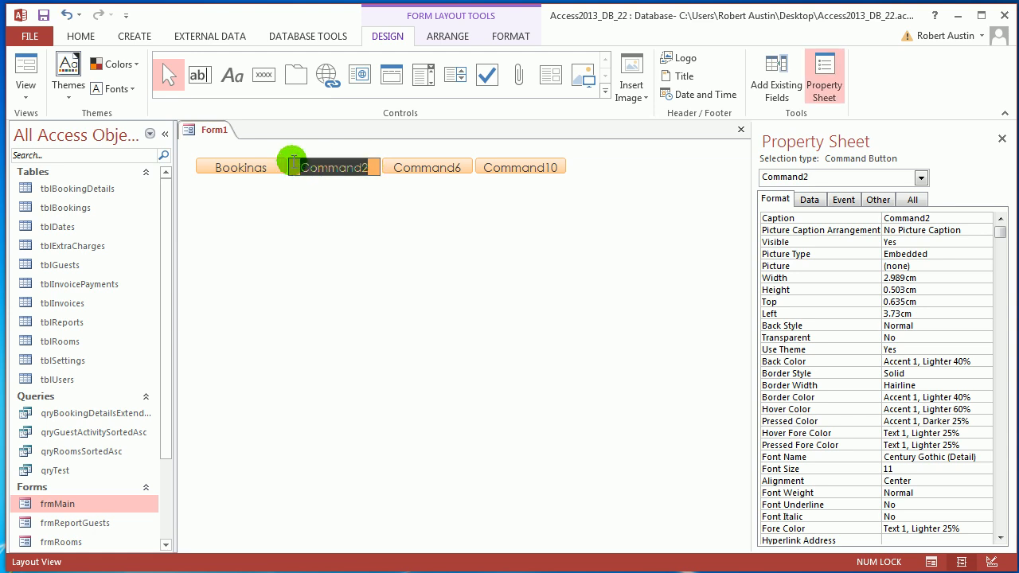
text(Guests)
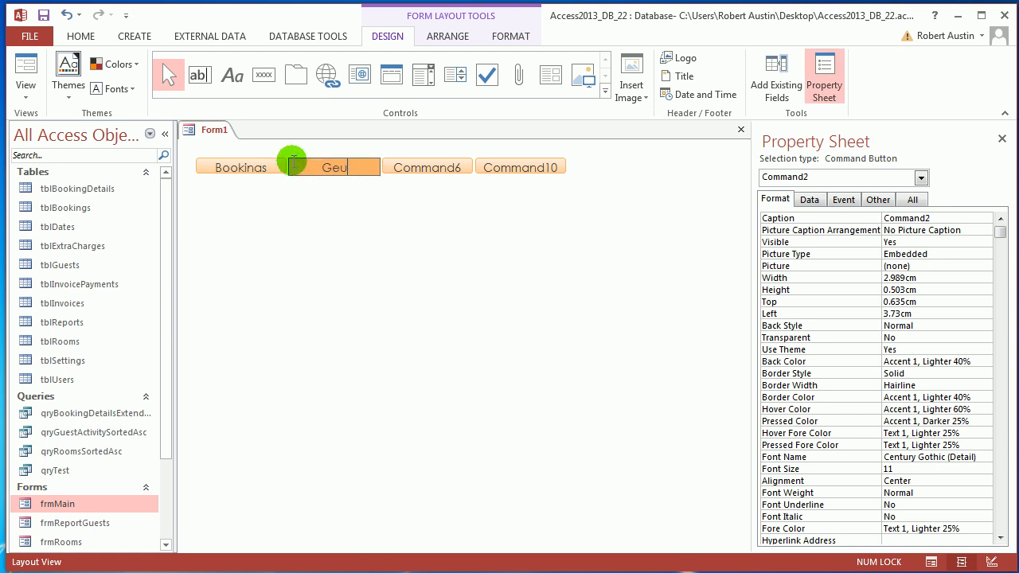
Change the third button's caption to Rooms and the fourth button's caption to Invoices.
click(465, 167)
drag(468, 168, 420, 228)
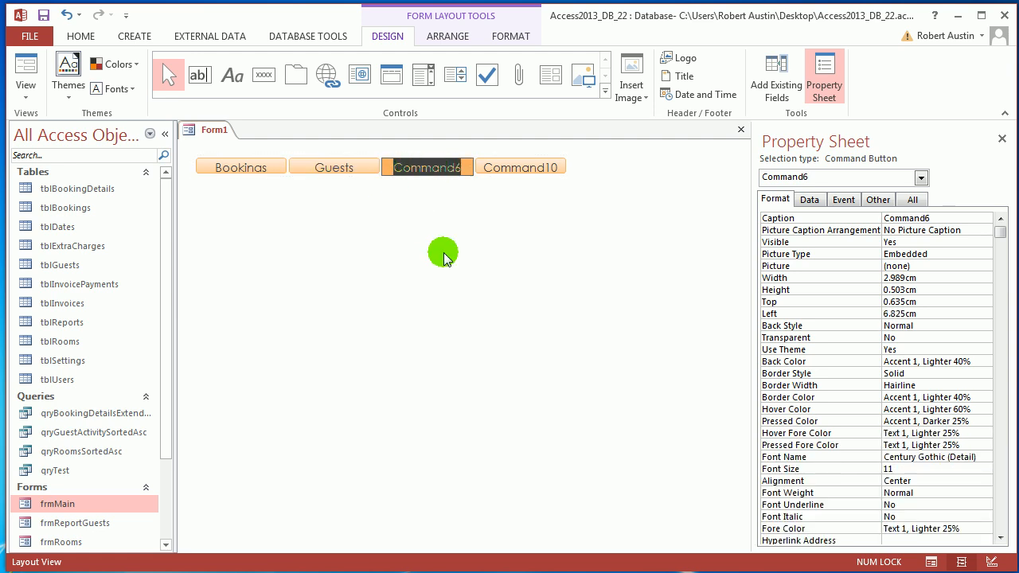
text(Rooms)
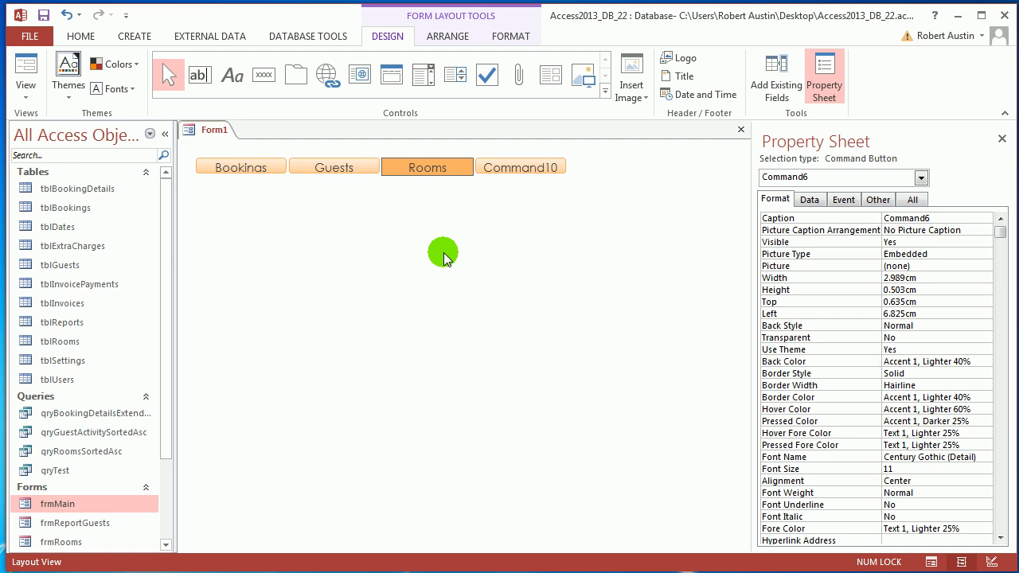
click(549, 166)
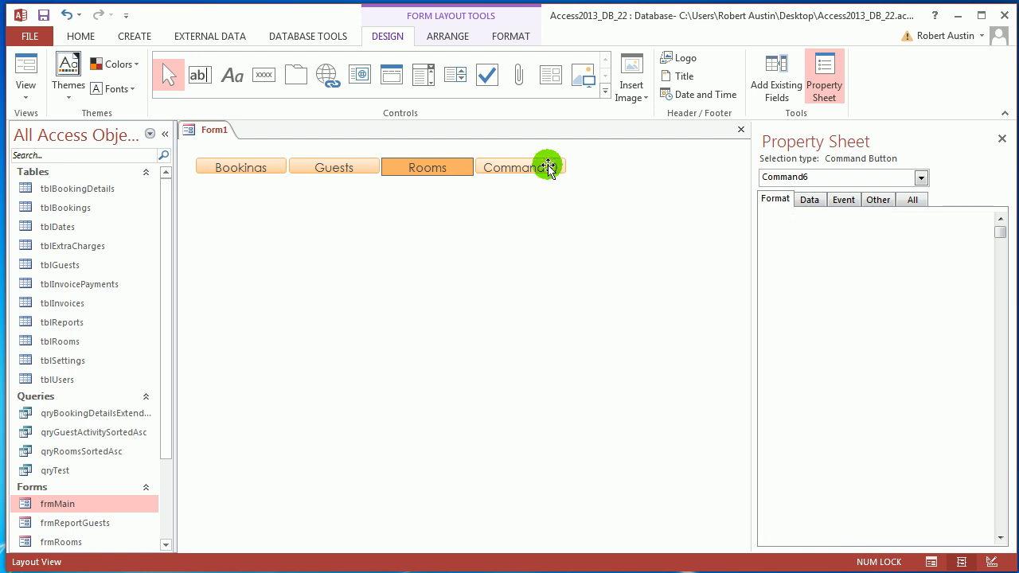
click(557, 168)
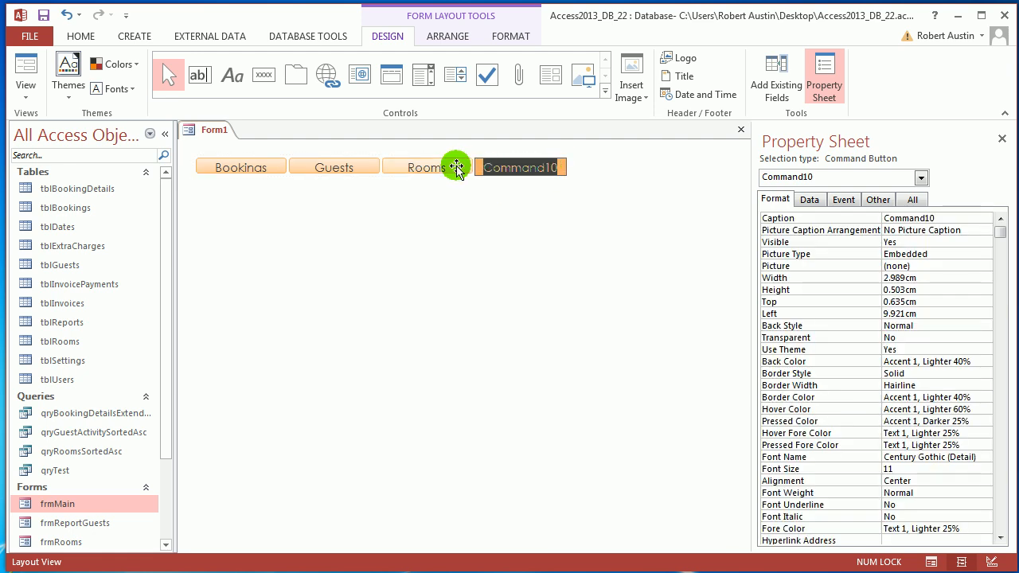
text(Invoices)
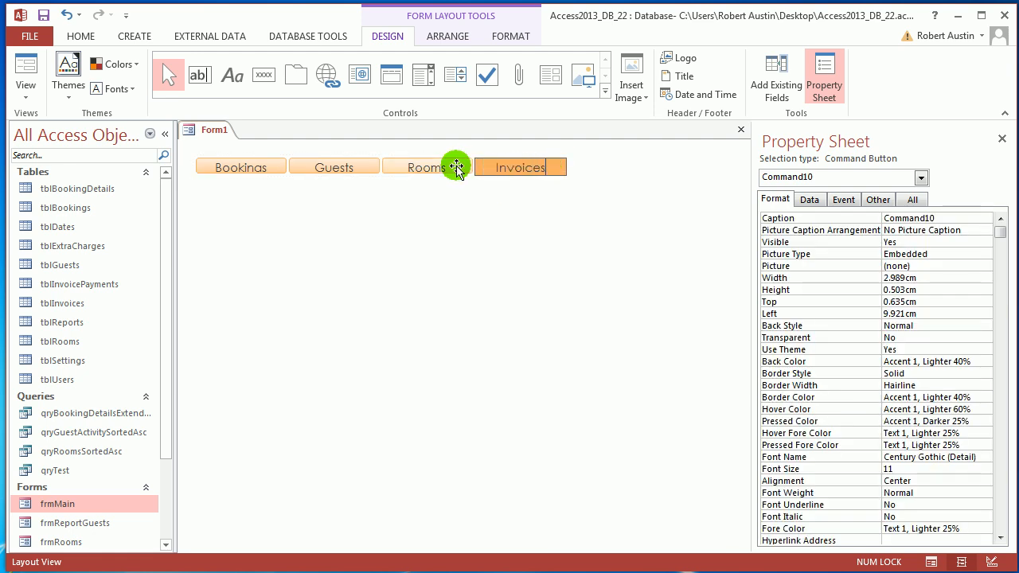
key(Return)
Set the Name property of the Guests button to cmdGuests.
click(346, 168)
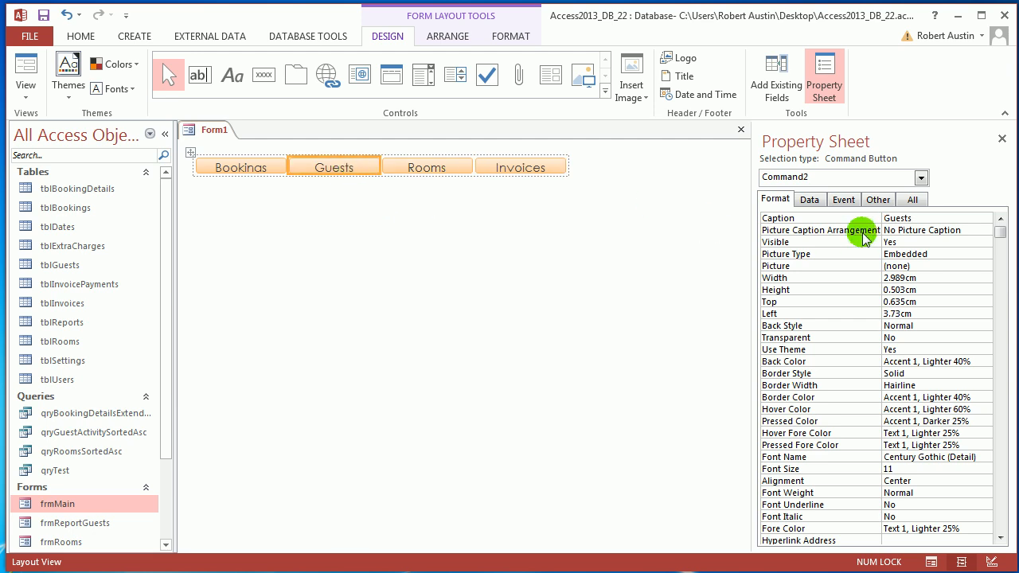
click(877, 200)
click(884, 218)
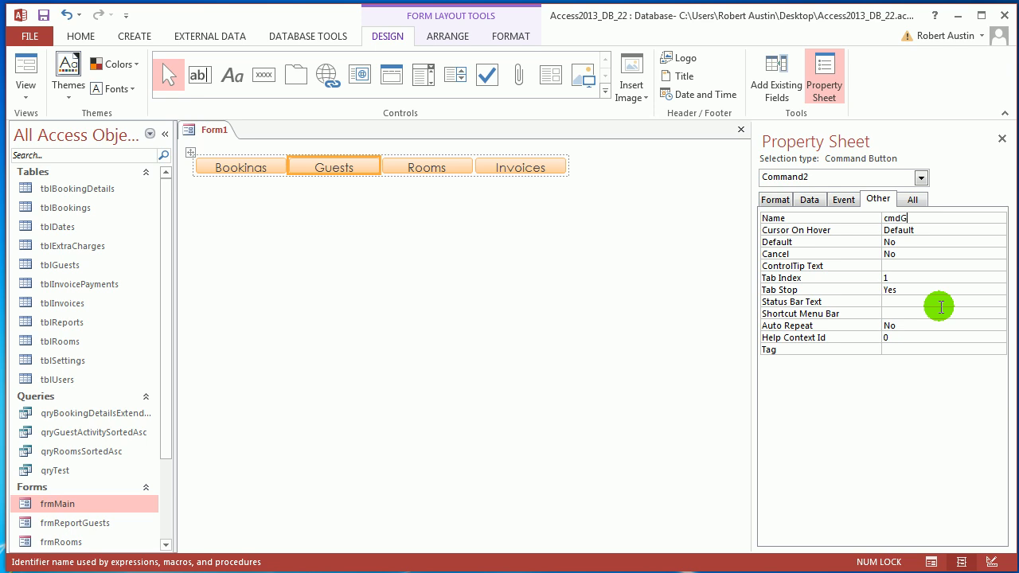
text(cmdGuests)
key(Return)
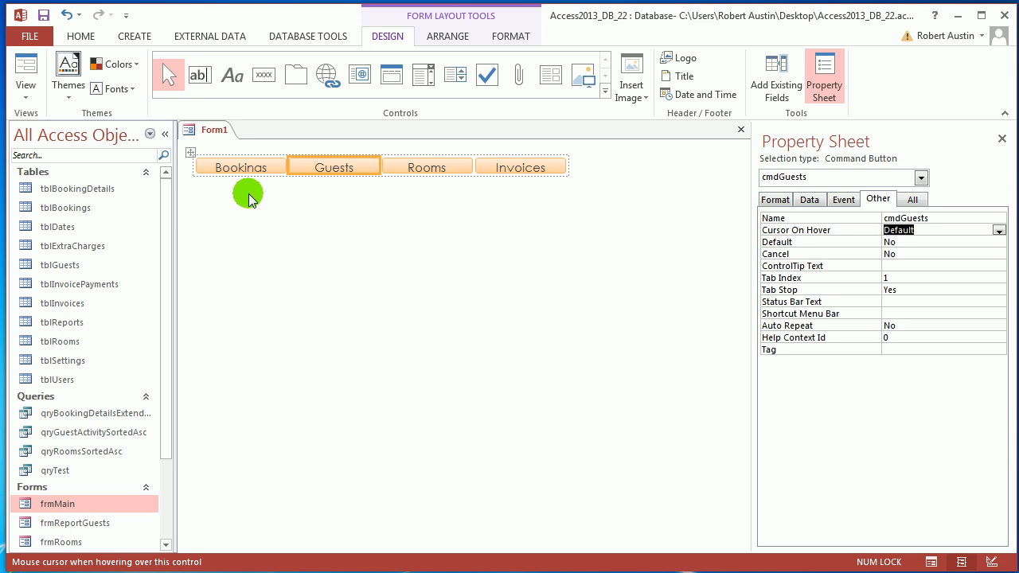
Select all four command buttons and apply Medium control padding to them.
shift+click(260, 170)
shift+click(431, 167)
shift+click(509, 166)
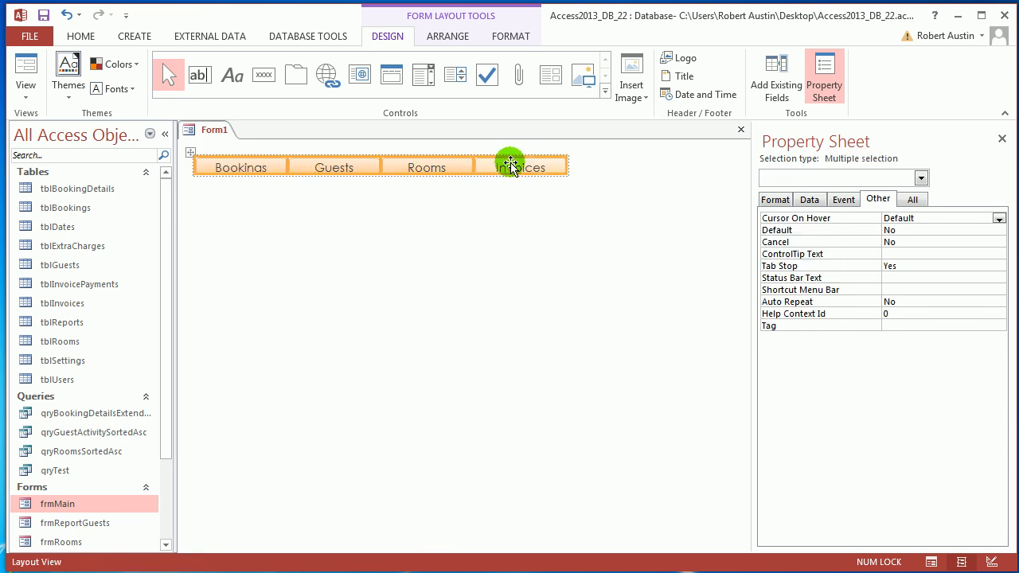
click(458, 42)
click(633, 89)
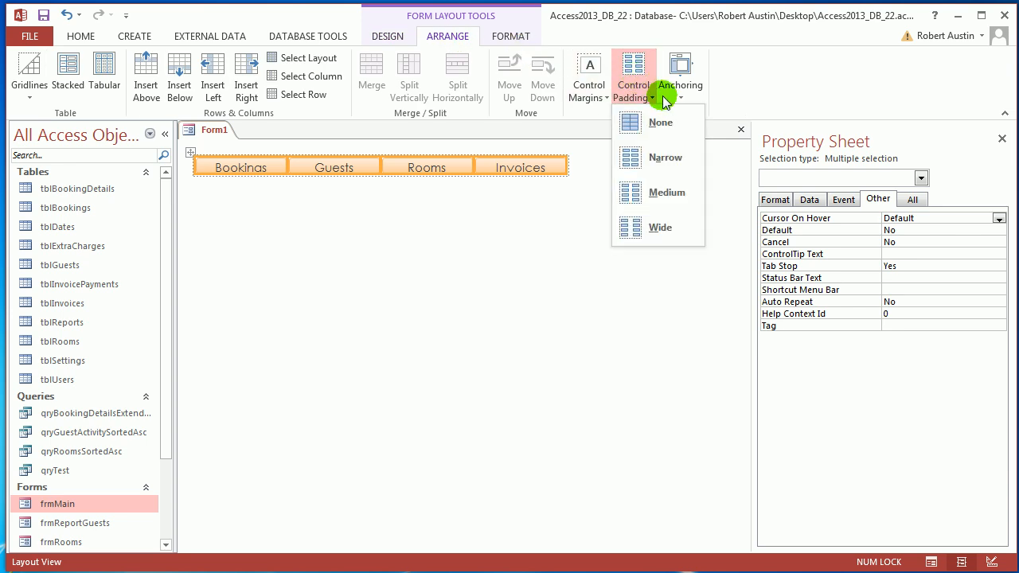
click(666, 195)
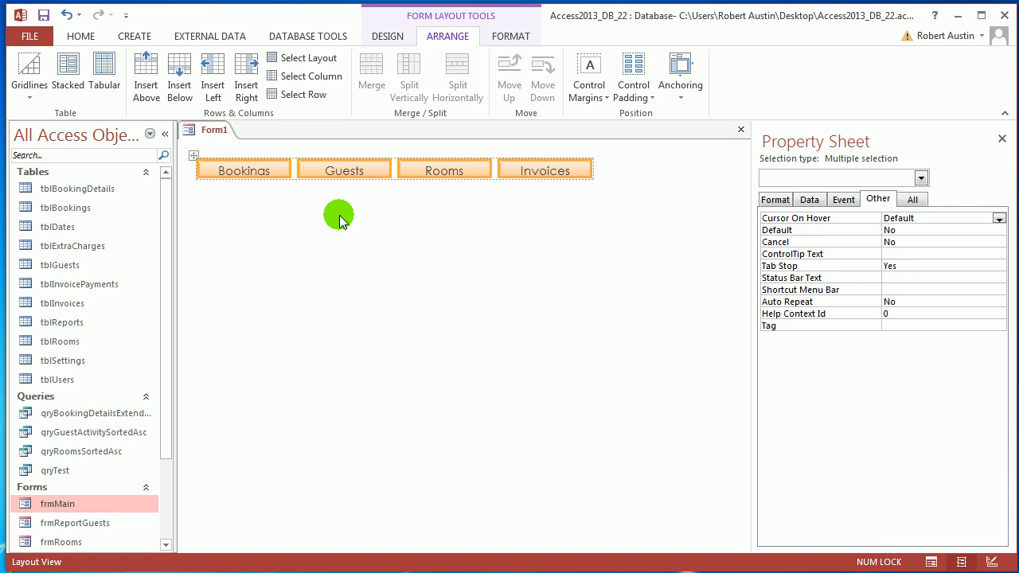
Insert a layout row below the buttons and merge its four empty cells into one.
click(181, 75)
drag(278, 191, 526, 198)
drag(264, 194, 578, 198)
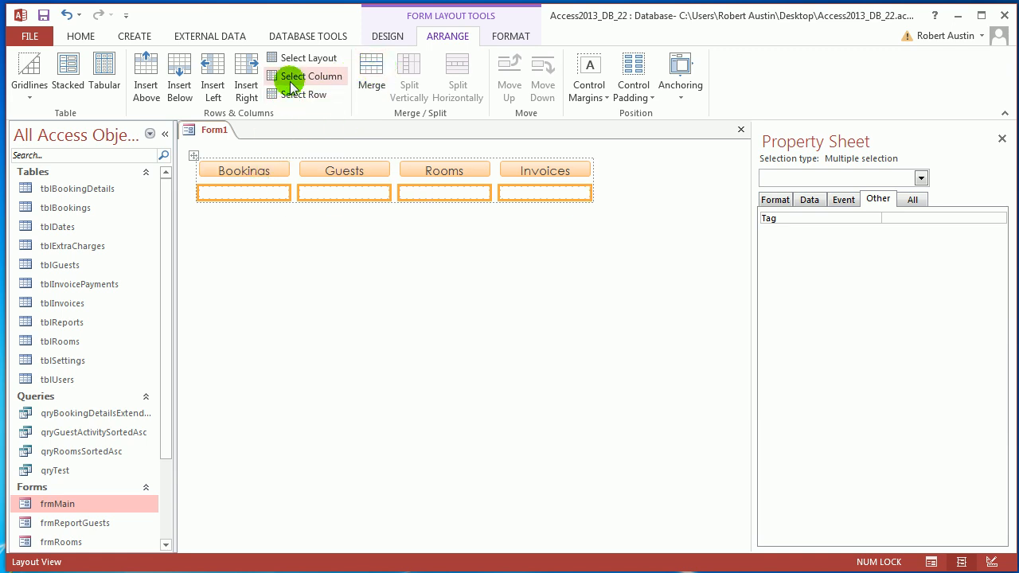
click(371, 79)
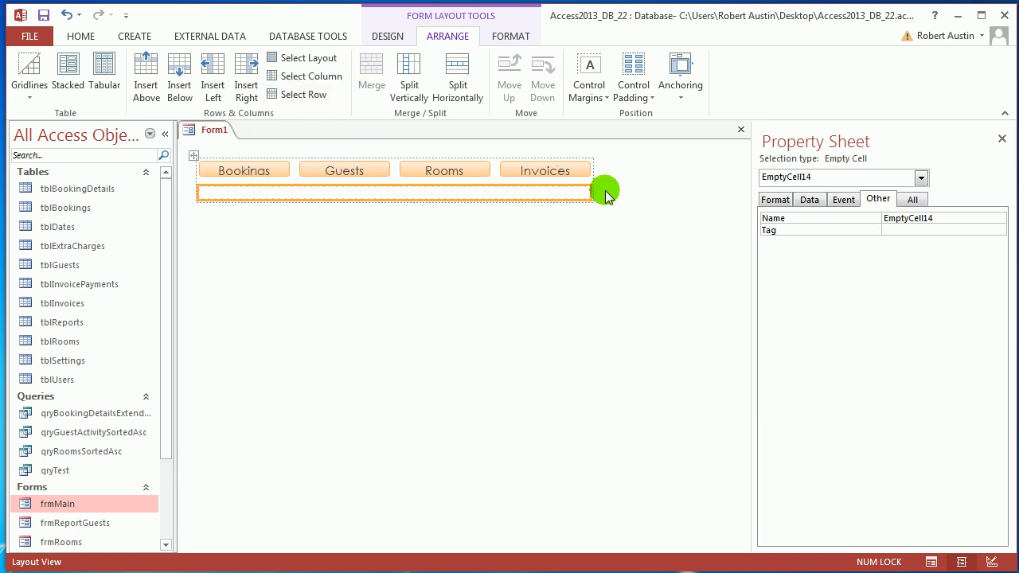
Insert a layout column to the right of Invoices and merge its lower cell with the wide empty cell.
click(247, 79)
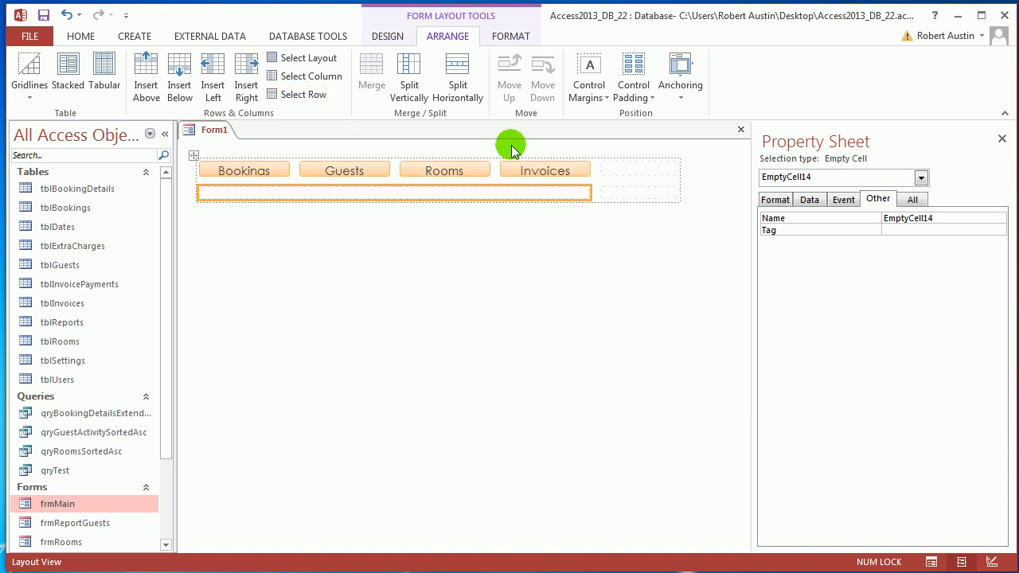
click(603, 193)
shift+click(564, 194)
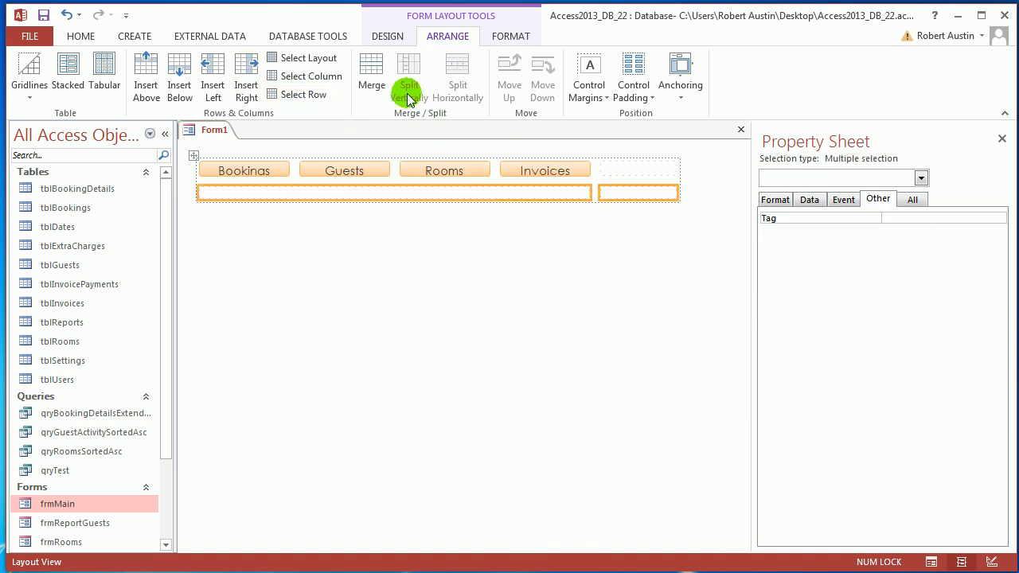
click(371, 80)
Collapse the Navigation Pane and enlarge the merged empty cell to fill most of the form area below the buttons.
click(165, 132)
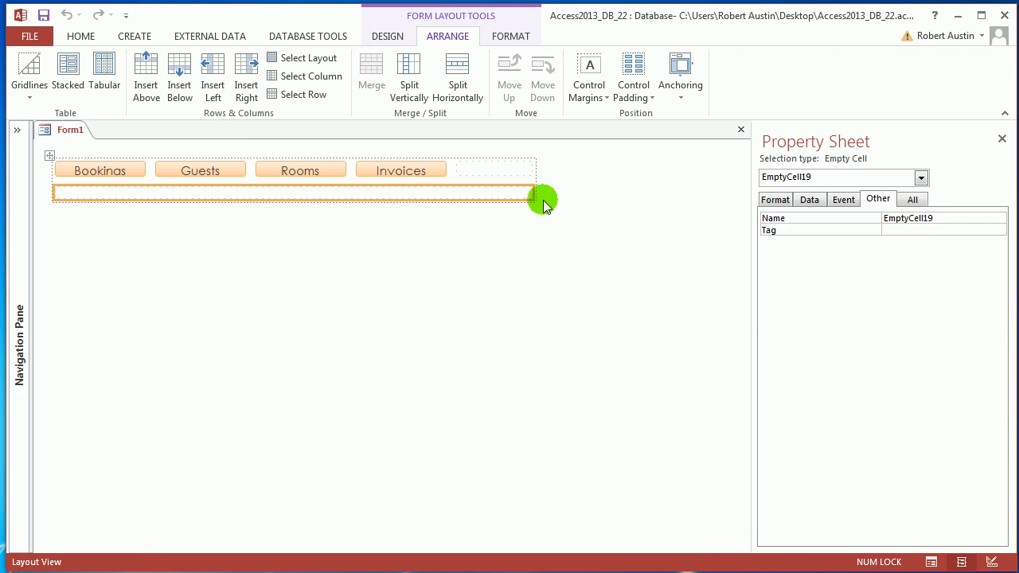
drag(534, 195, 744, 199)
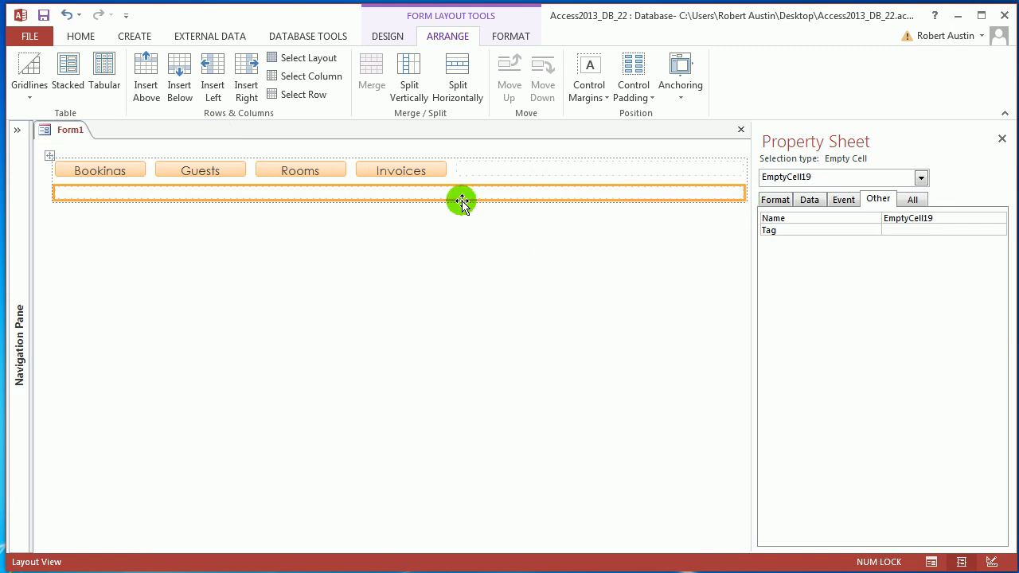
drag(494, 188, 496, 168)
click(411, 194)
drag(406, 200, 531, 512)
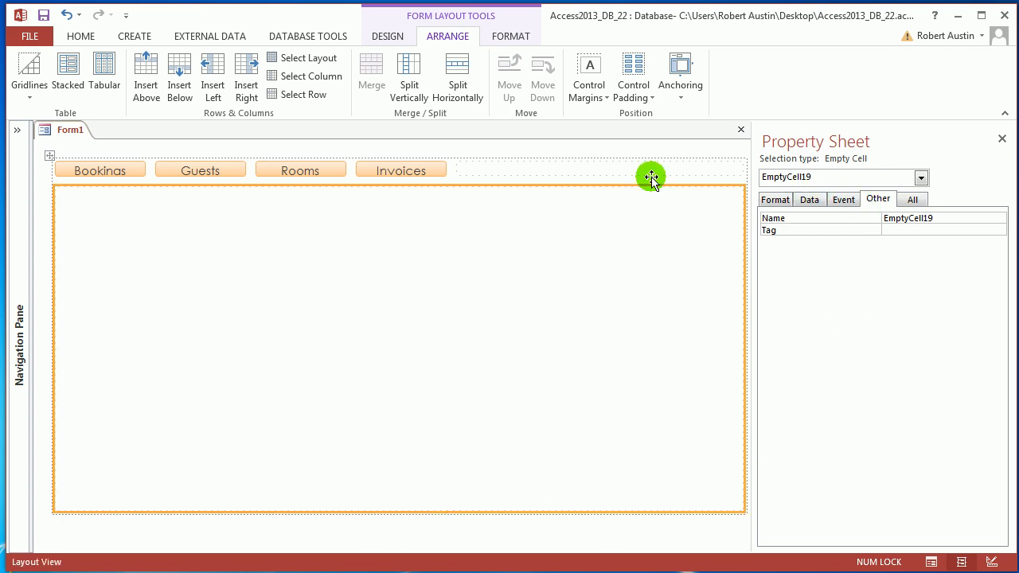
Insert a subform control into the large empty cell and delete its label along with the extra column beside it.
click(387, 35)
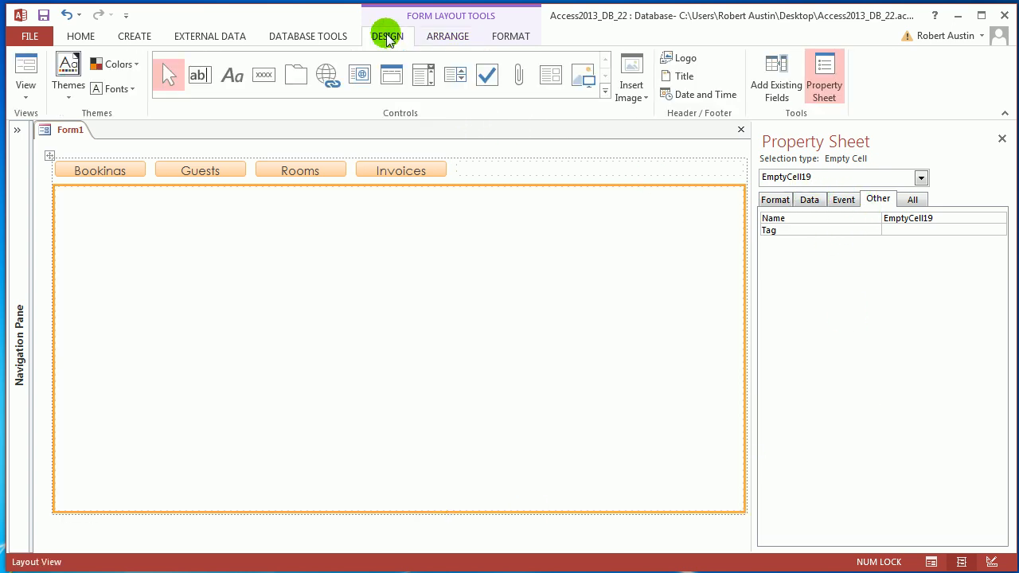
click(550, 75)
click(411, 294)
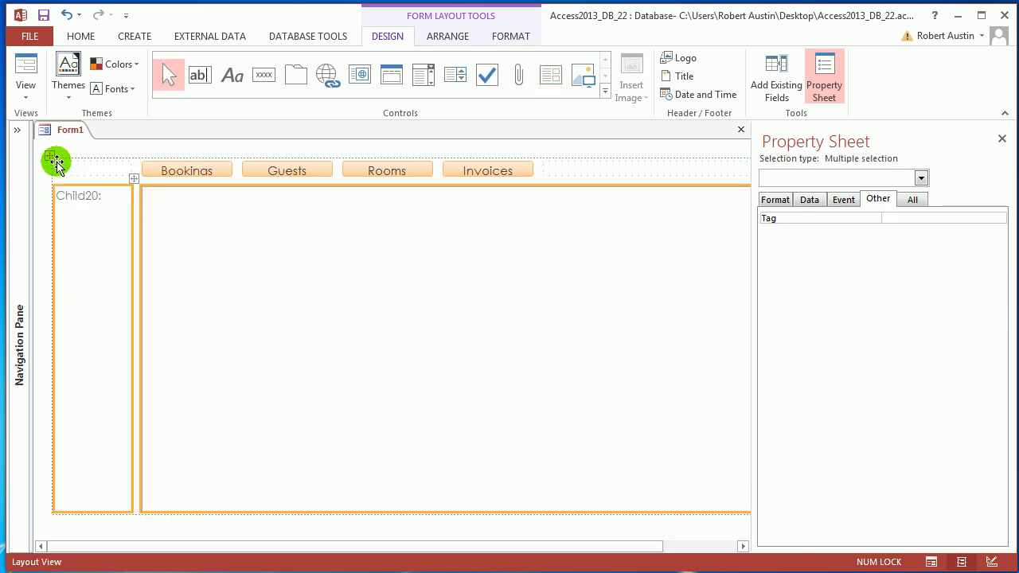
click(83, 174)
click(82, 228)
key(Delete)
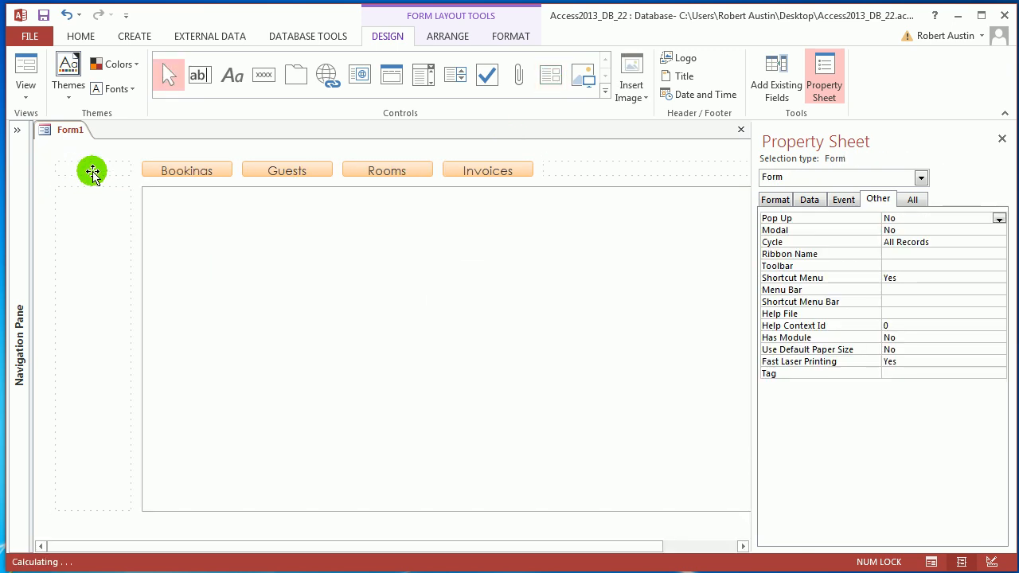
Set the Name property of the subform control to DS.
click(598, 322)
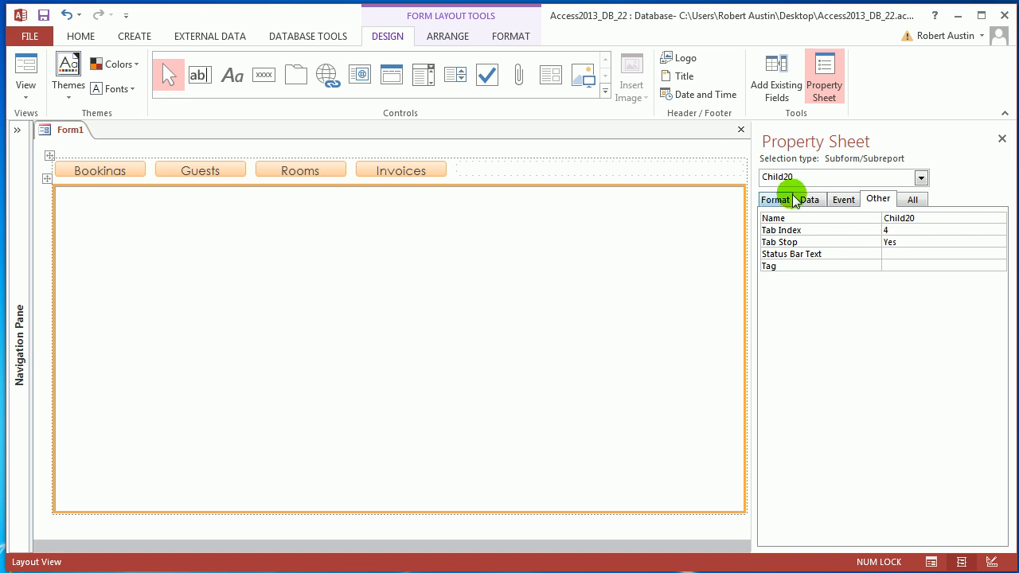
click(920, 217)
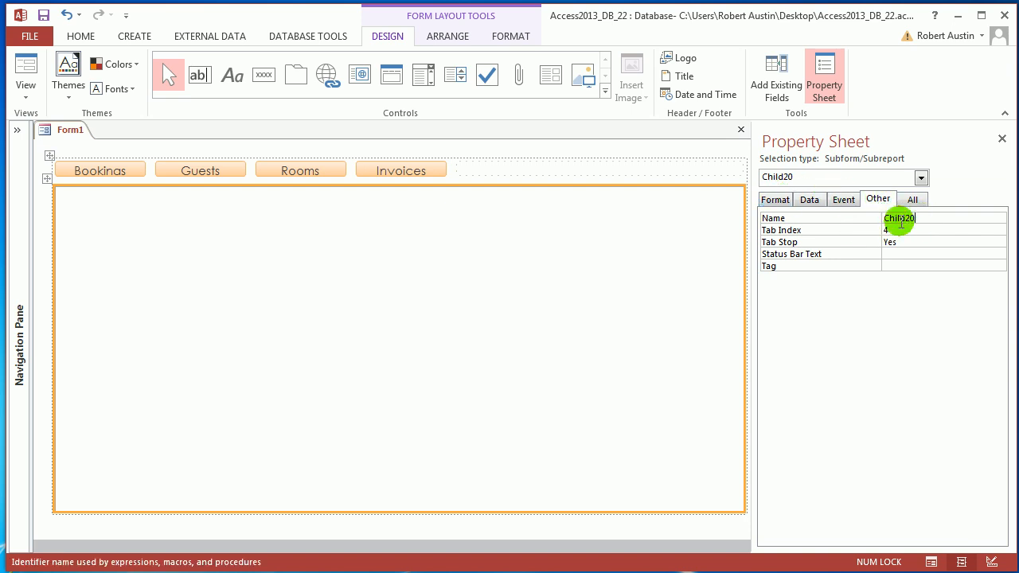
drag(922, 217, 878, 217)
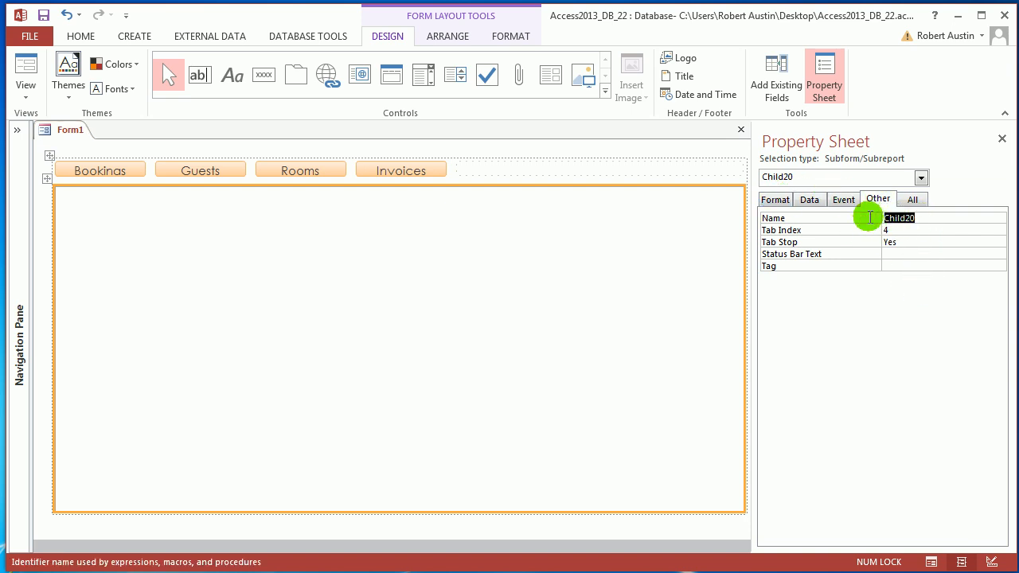
text(DS)
key(Return)
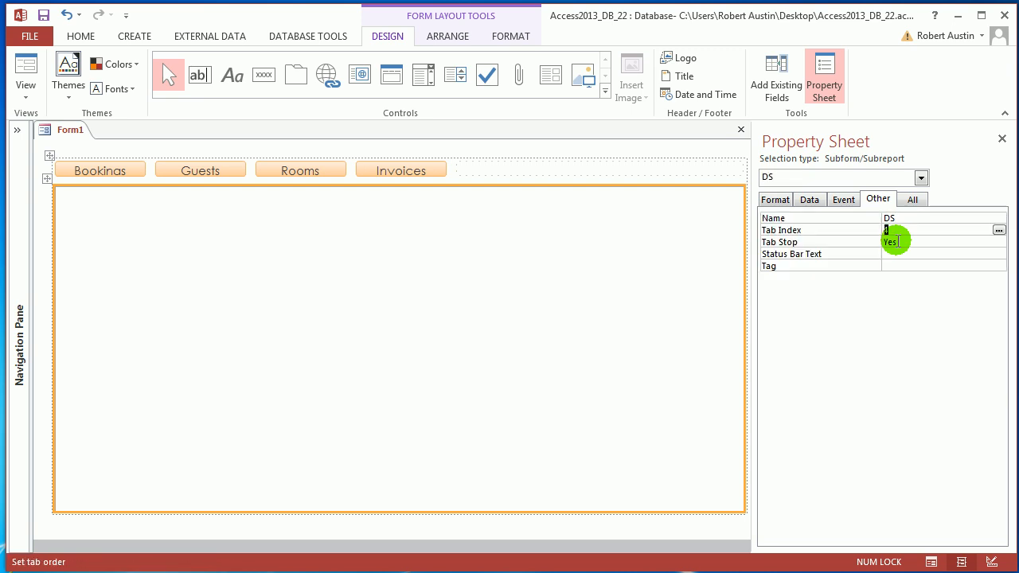
Save the form as frmReports.
right_click(69, 129)
click(97, 141)
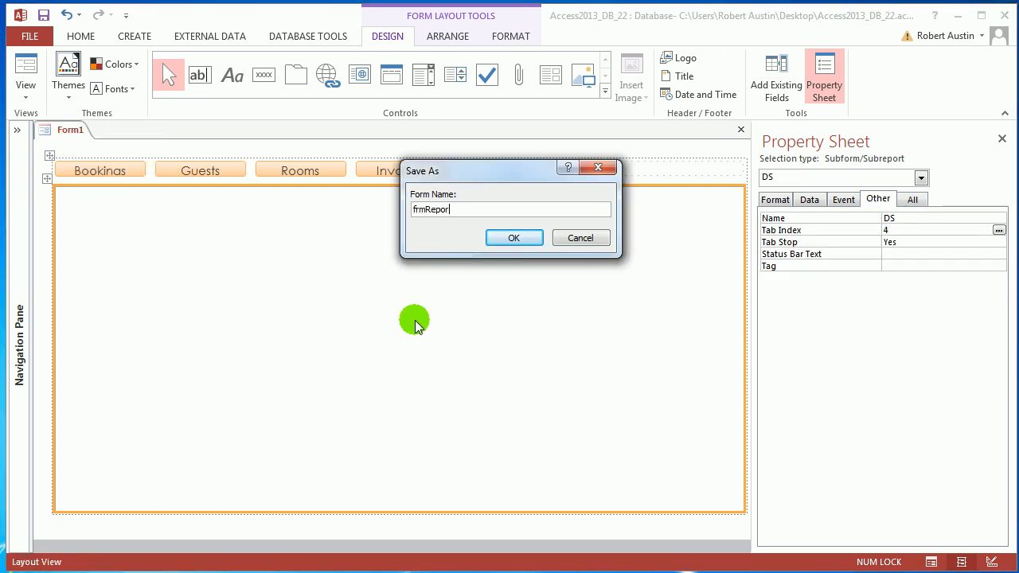
key(Return)
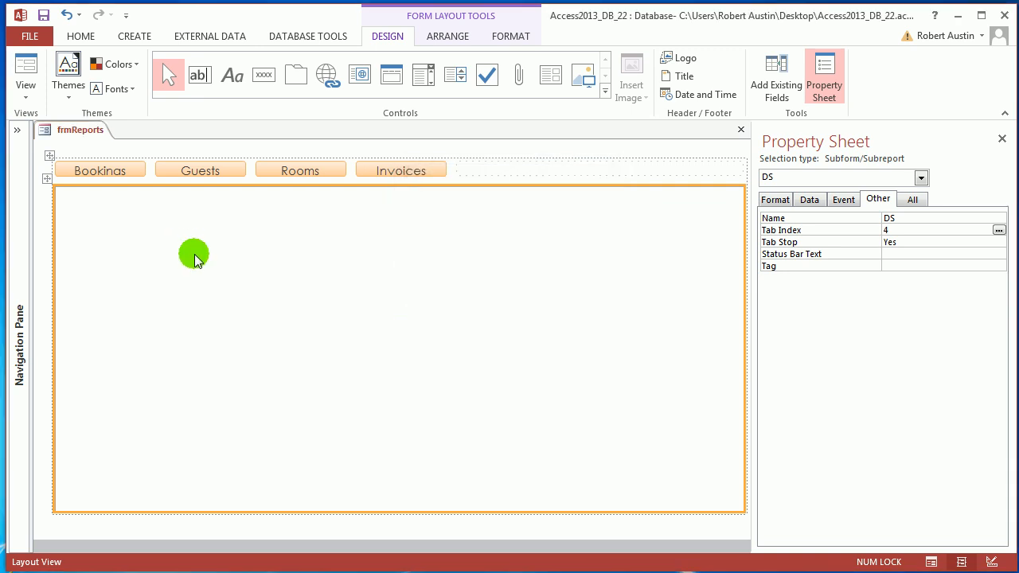
Create another blank form and set its Record Selectors and Navigation Buttons properties to No.
click(136, 37)
click(347, 98)
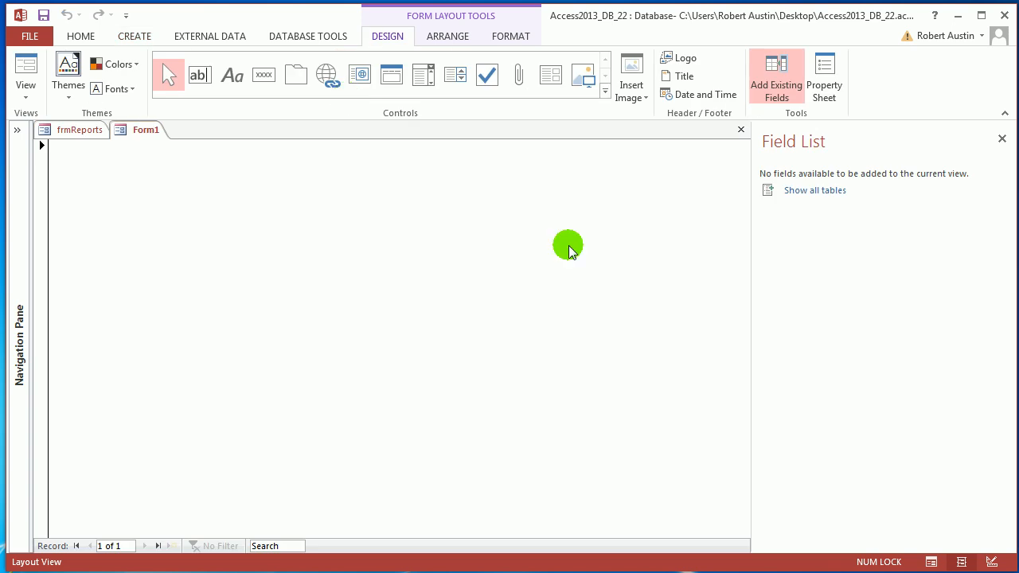
key(F4)
click(768, 199)
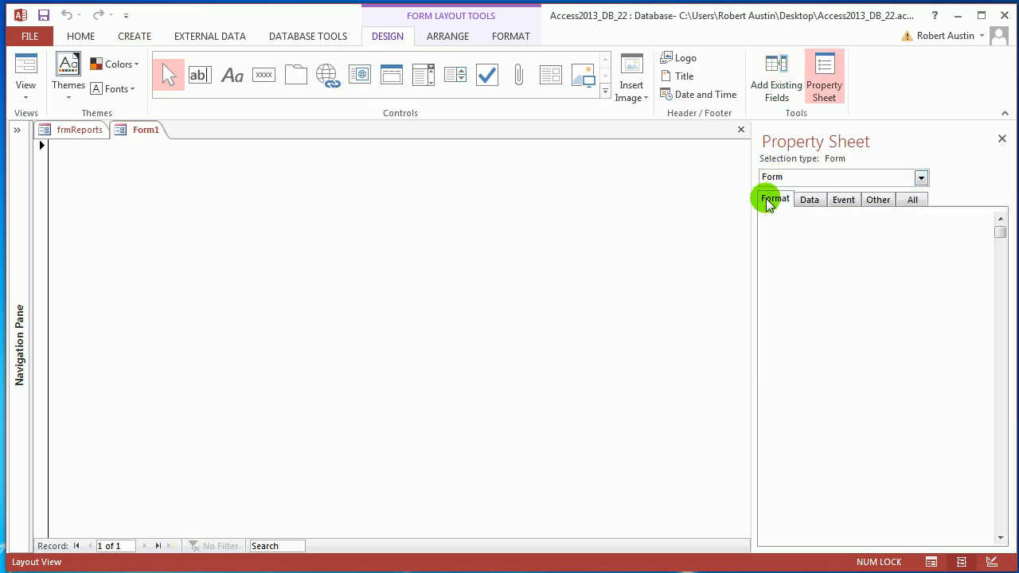
click(986, 397)
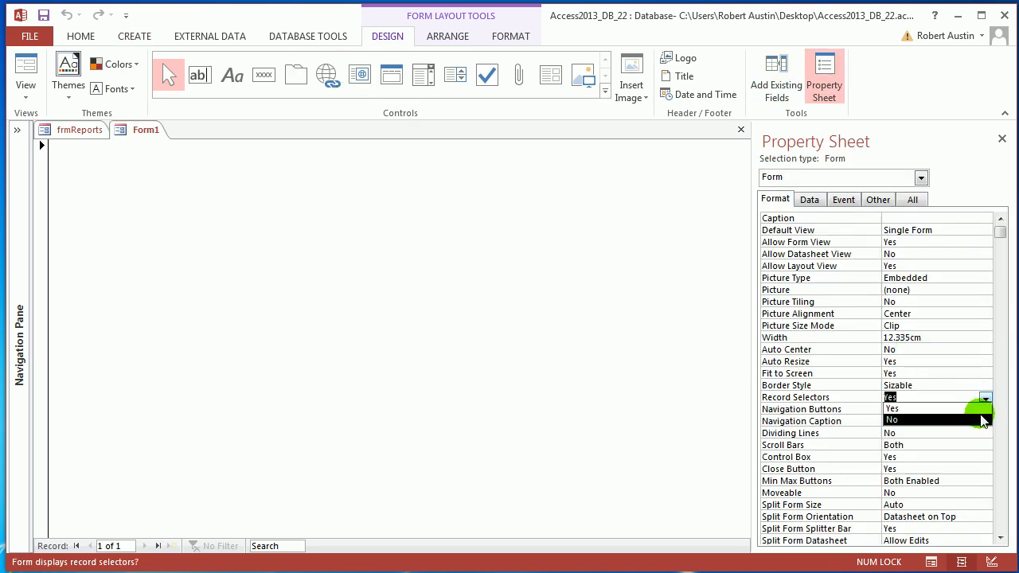
click(983, 420)
click(986, 410)
click(977, 431)
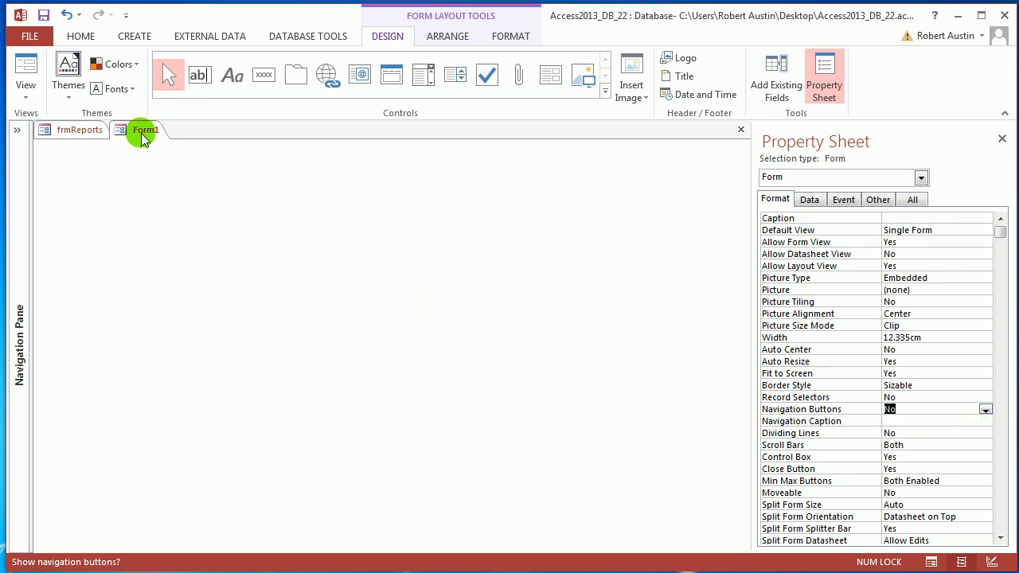
Add a label reading "Please choose a report from above" and enlarge it to about 22 cm wide and 10.2 cm high.
click(233, 78)
click(72, 169)
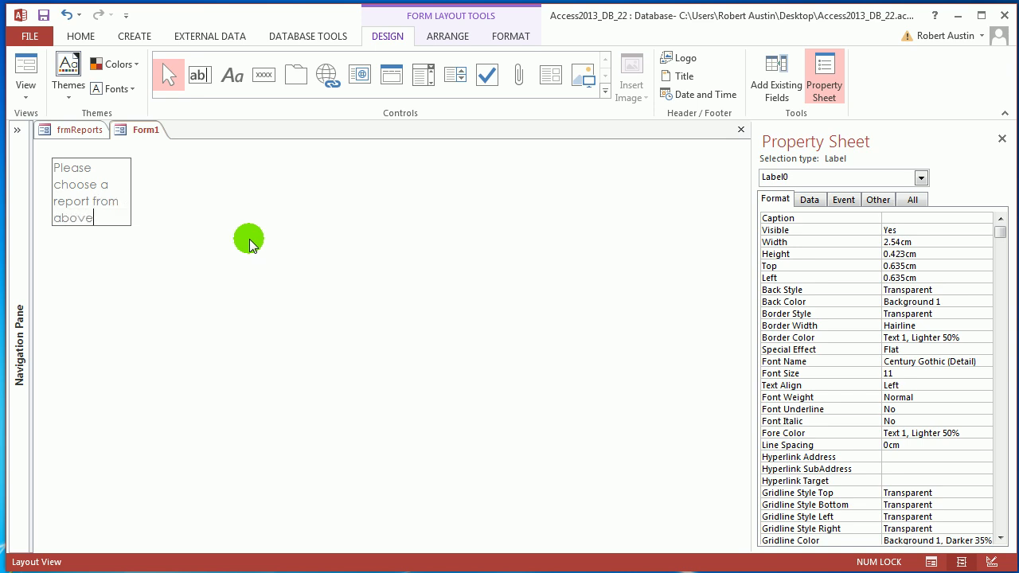
click(182, 212)
click(122, 222)
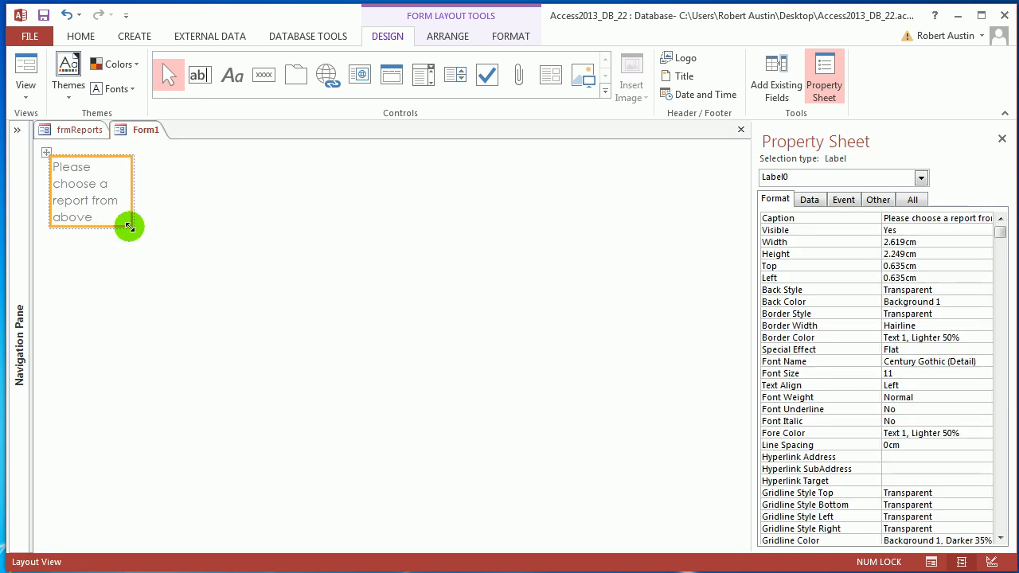
drag(129, 228, 714, 467)
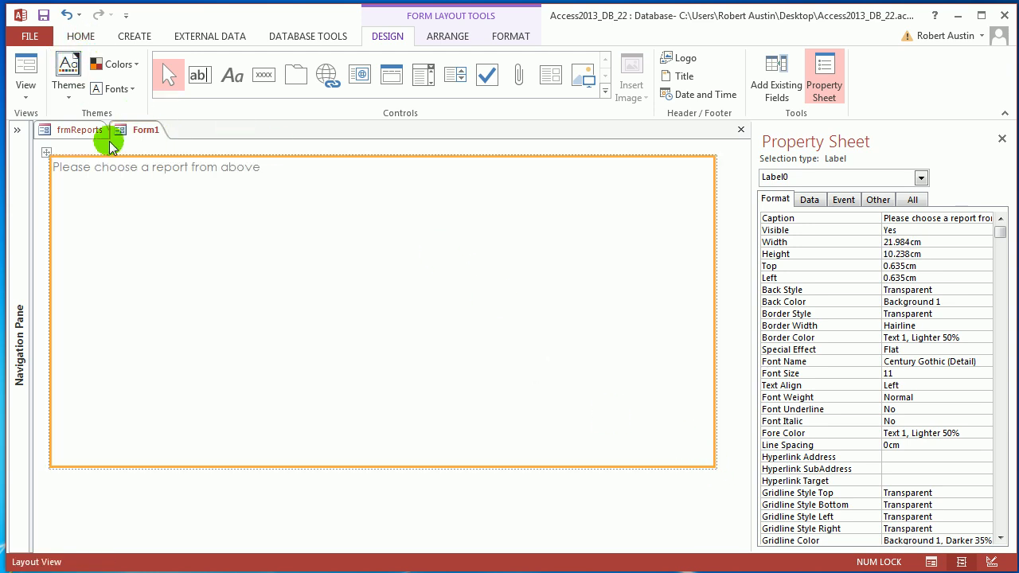
Format the label text in Century Gothic (Header) at size 48 with centre alignment.
click(83, 131)
click(136, 130)
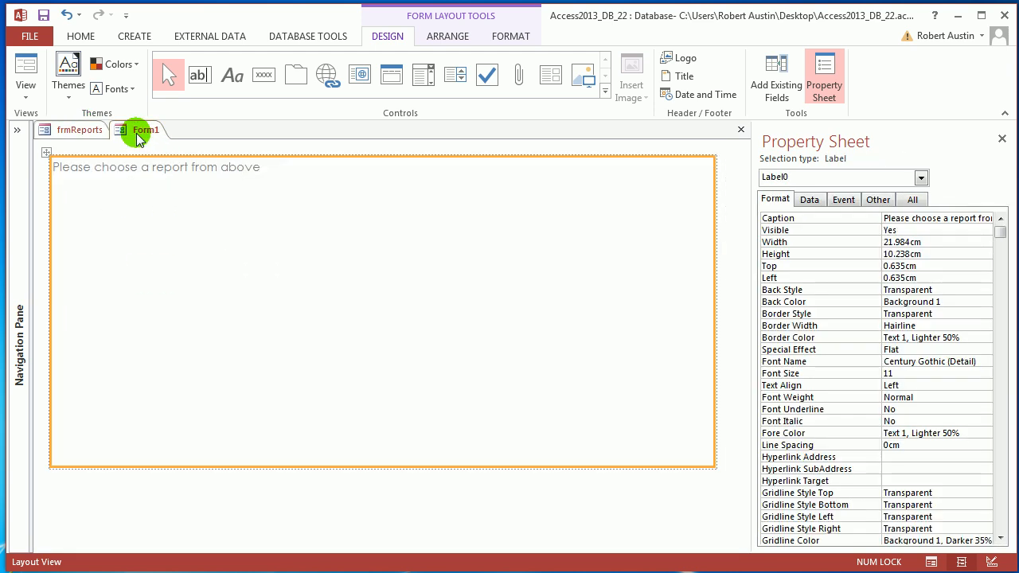
click(84, 34)
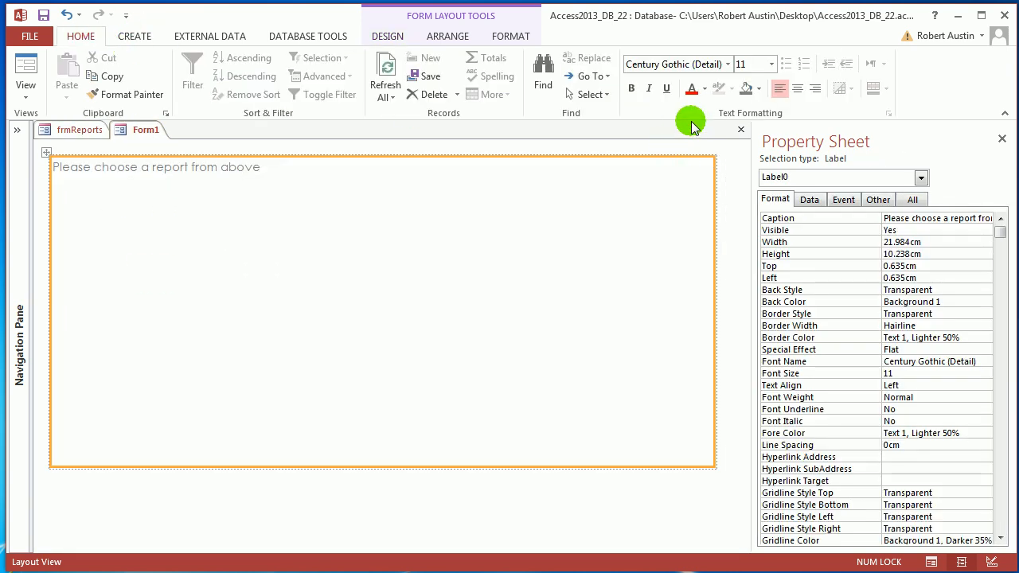
click(772, 67)
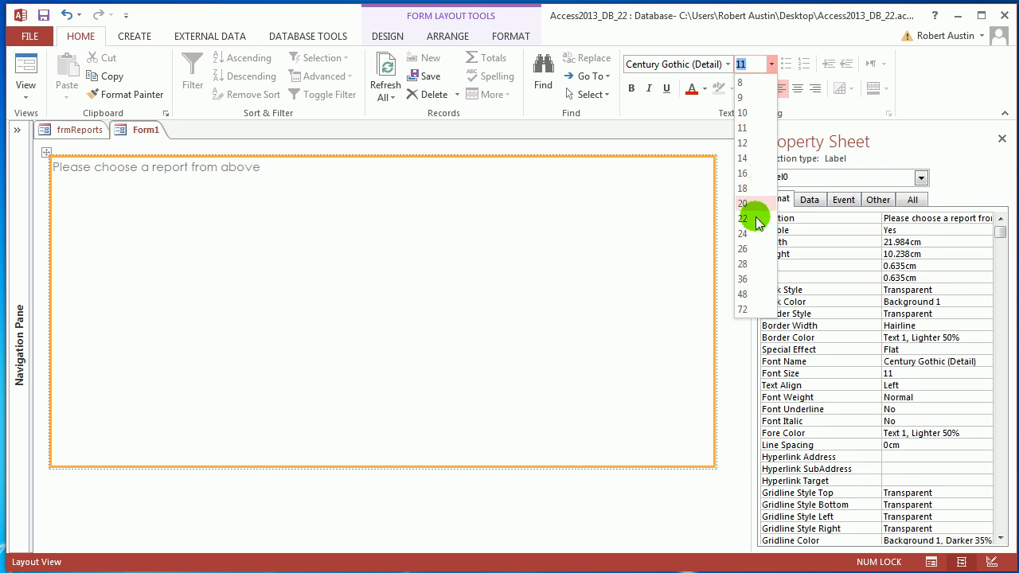
click(744, 281)
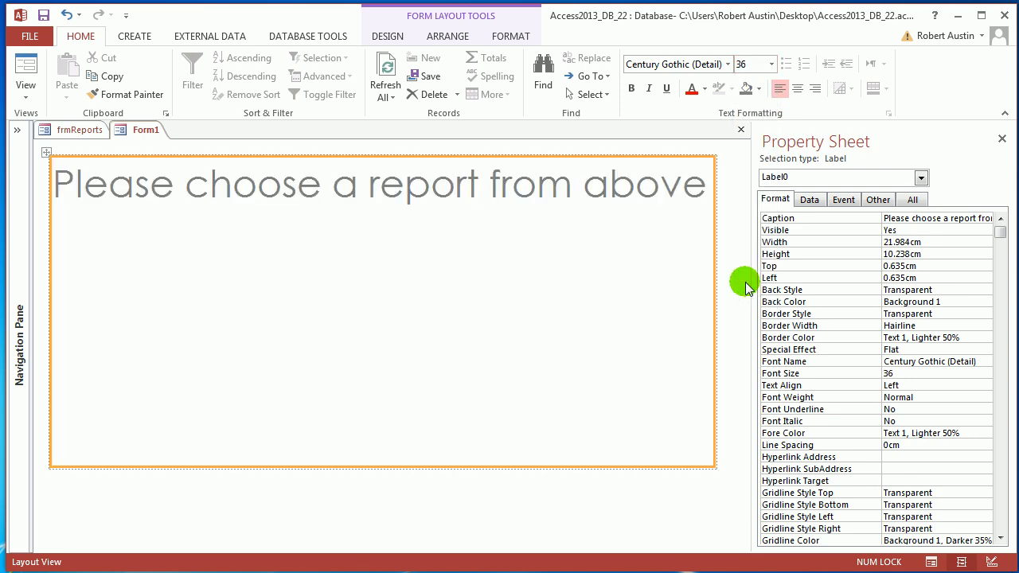
click(772, 64)
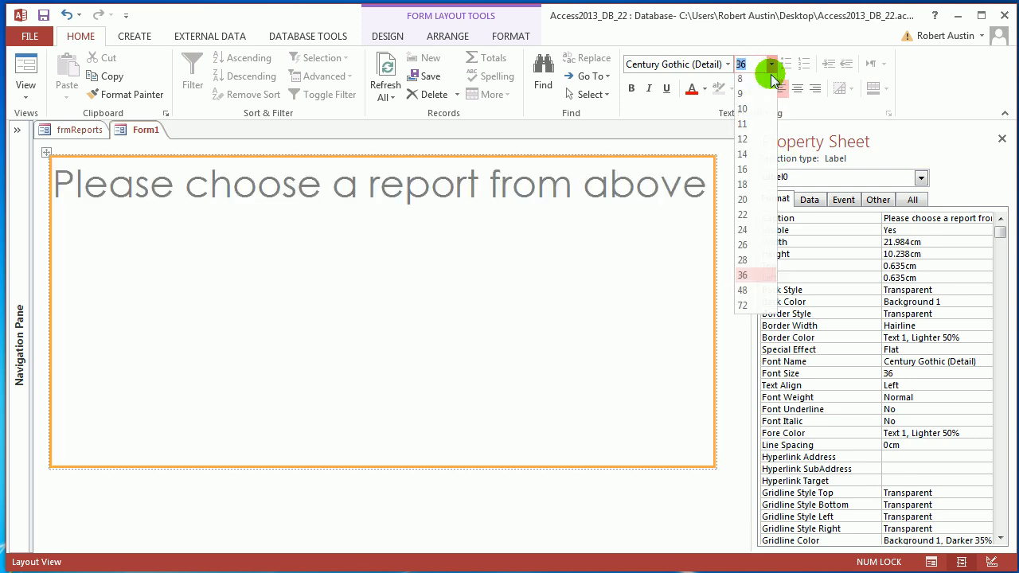
click(742, 294)
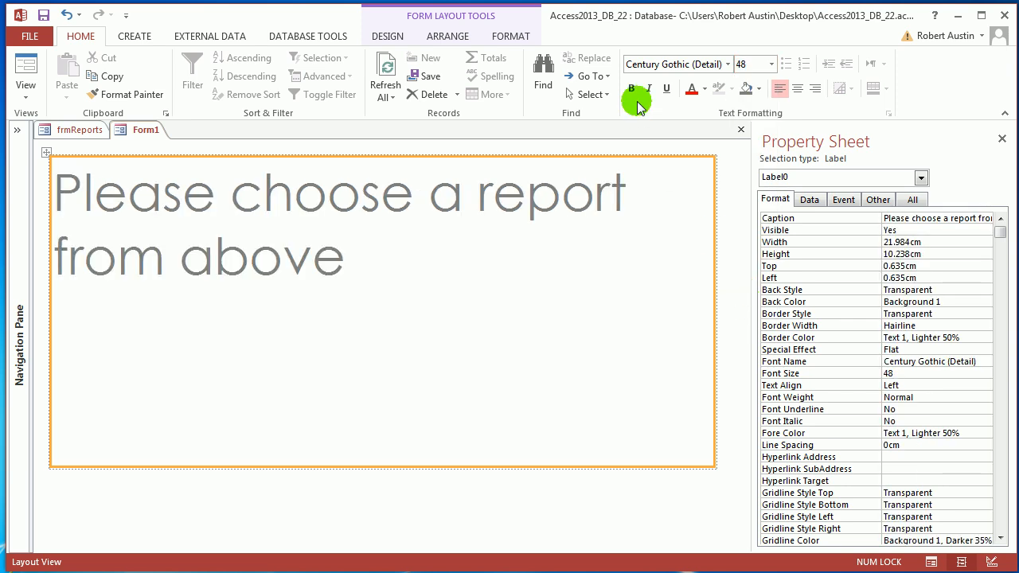
click(797, 90)
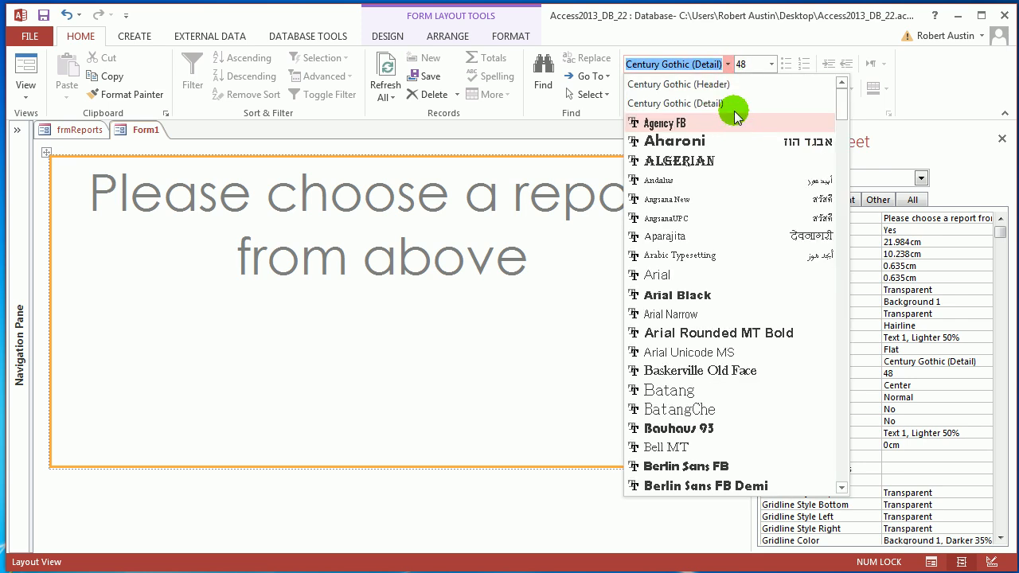
click(728, 84)
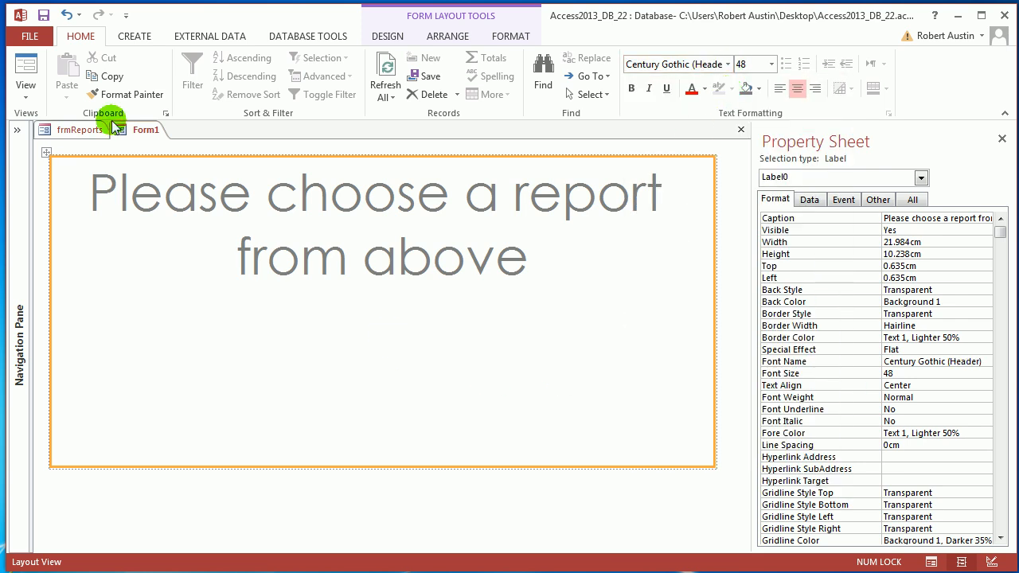
Save the placeholder form as frmReportDefault and close it.
right_click(141, 129)
click(167, 151)
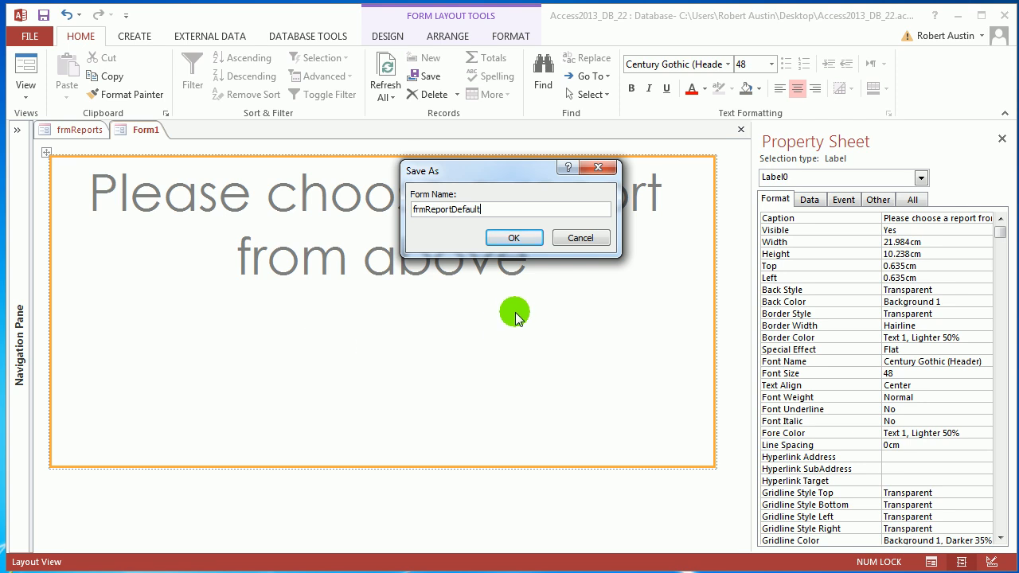
click(517, 237)
right_click(186, 132)
click(194, 130)
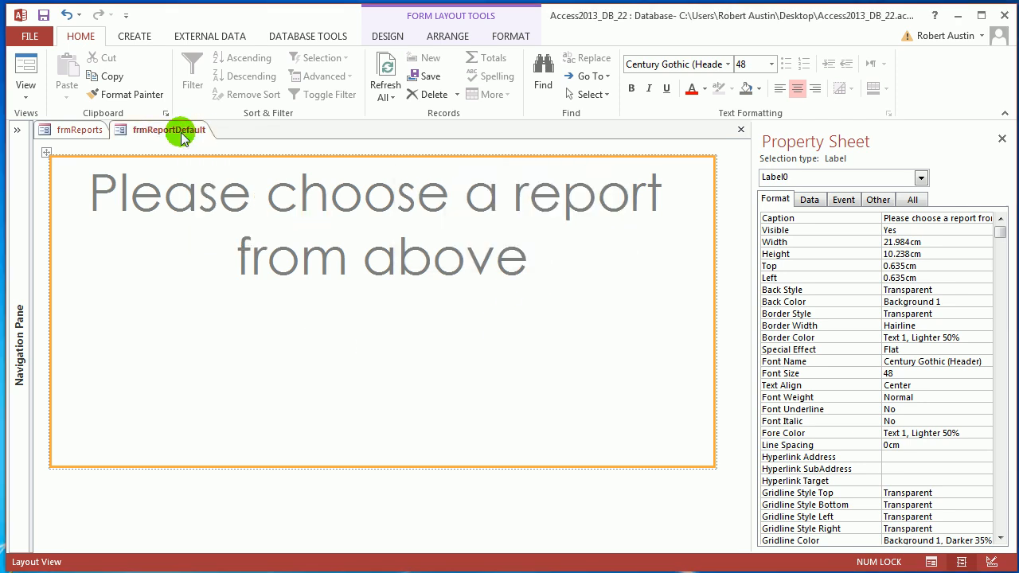
right_click(194, 130)
click(205, 159)
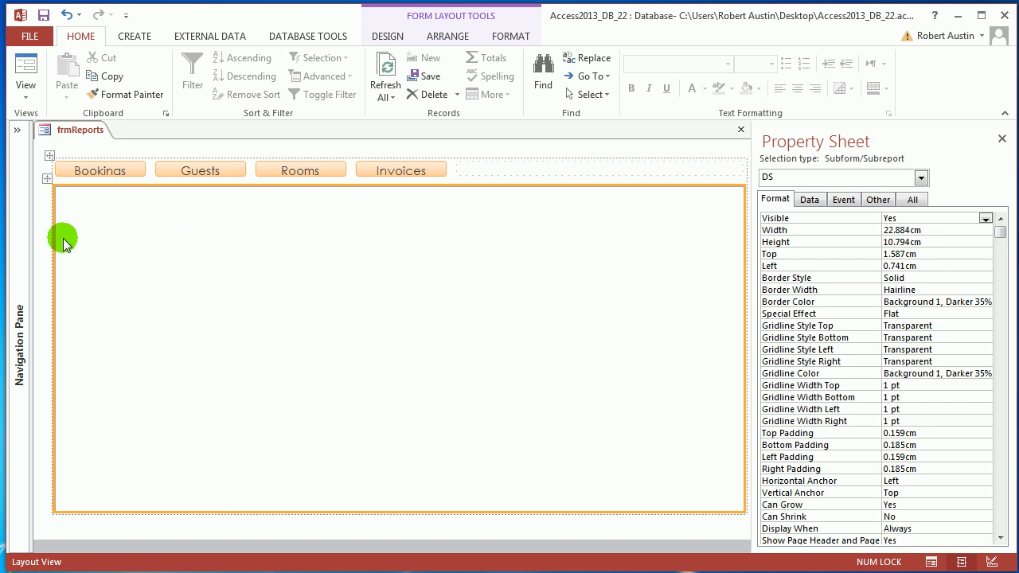
Set the Source Object of the DS subform on frmReports to frmReportDefault, and save and close the form.
click(809, 201)
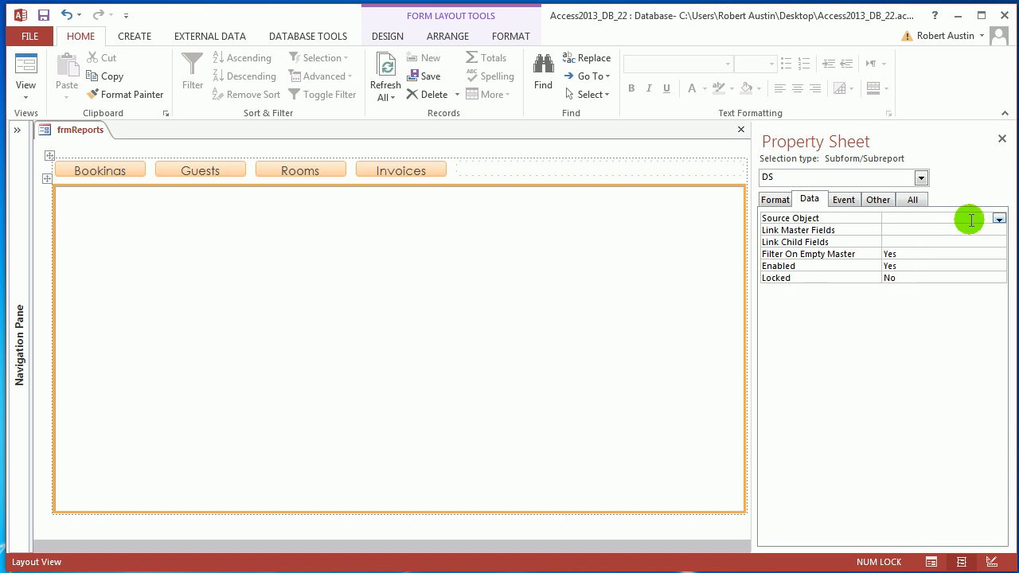
click(1000, 220)
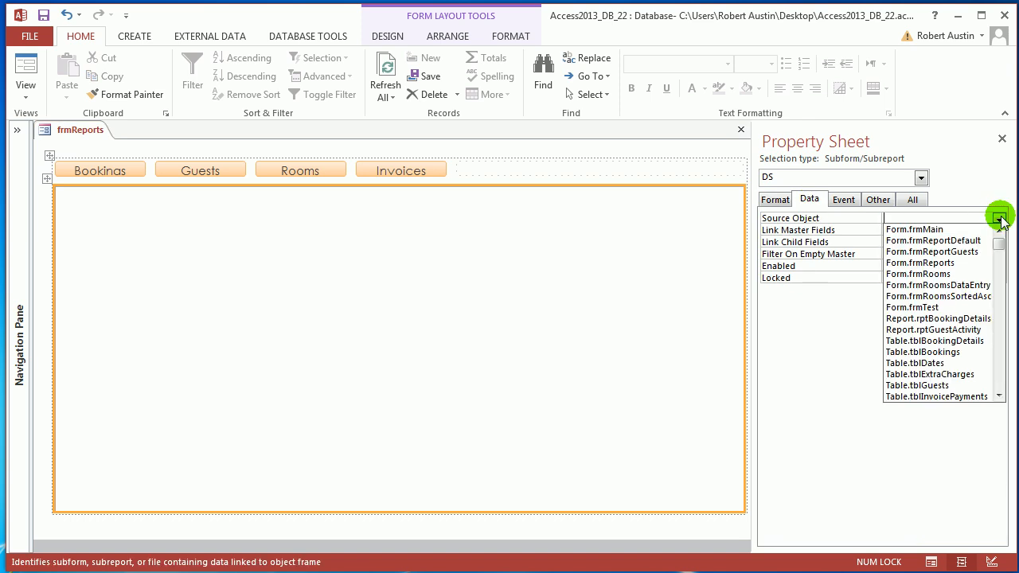
click(964, 240)
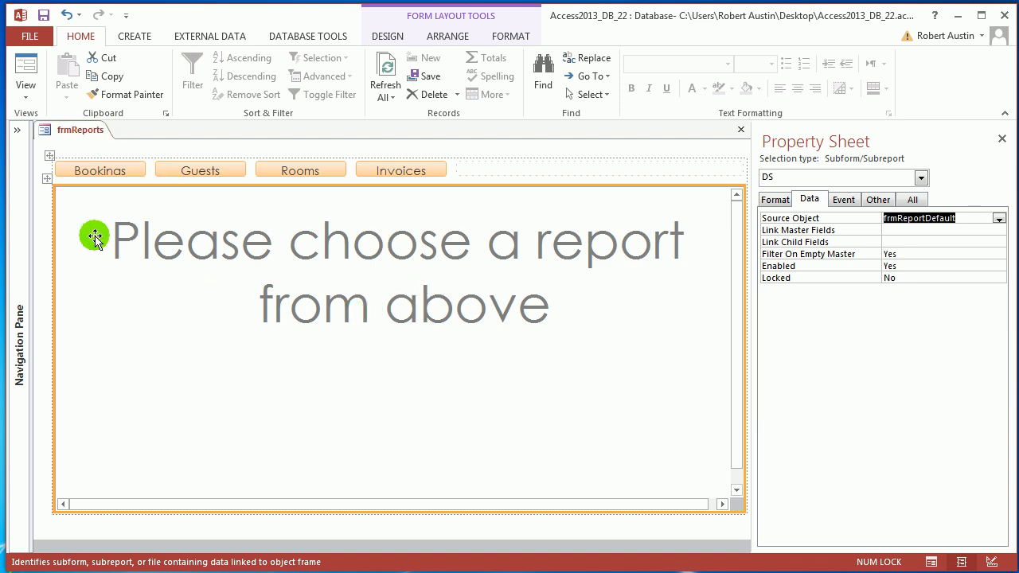
right_click(85, 130)
click(98, 135)
right_click(97, 130)
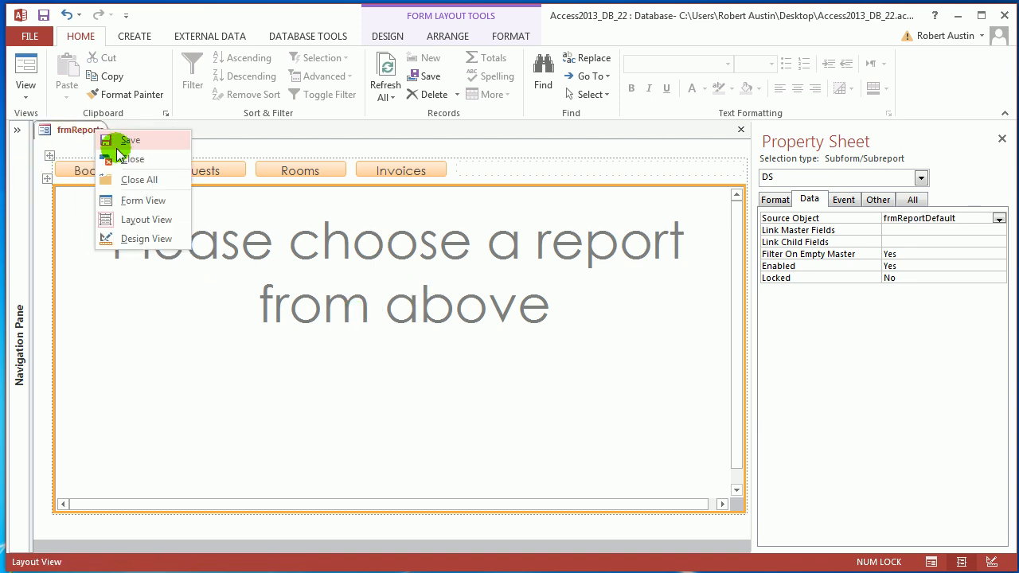
click(128, 159)
Open frmMain in Layout View and add frmReports as a navigation button below Rooms.
click(17, 130)
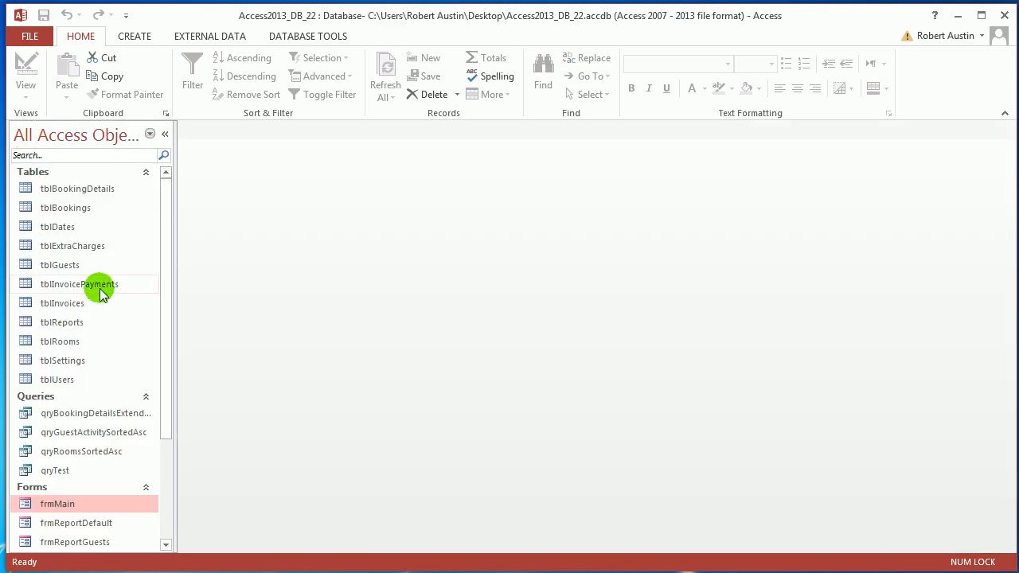
double_click(50, 504)
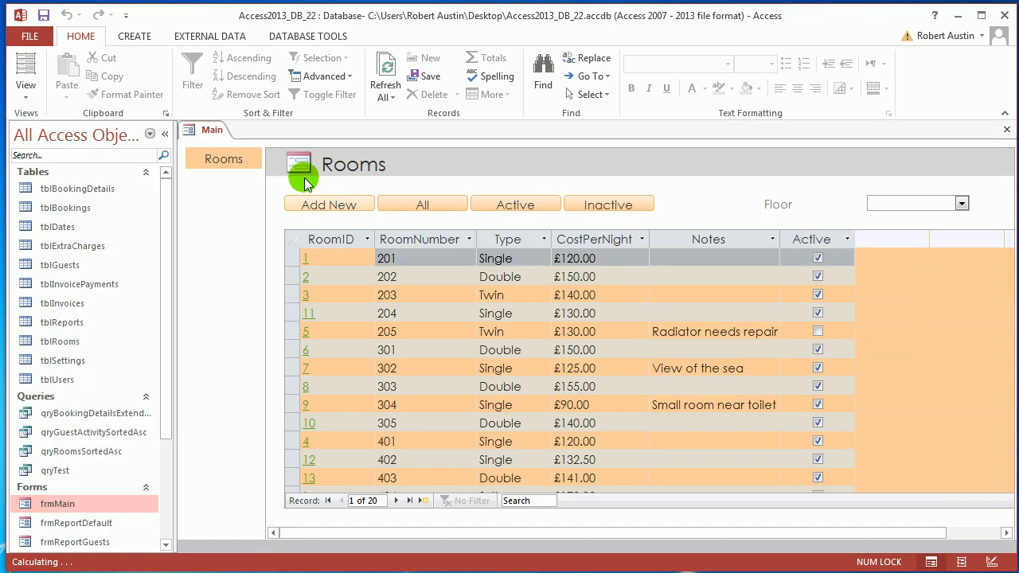
right_click(212, 127)
click(259, 209)
scroll(164, 337, down, 2)
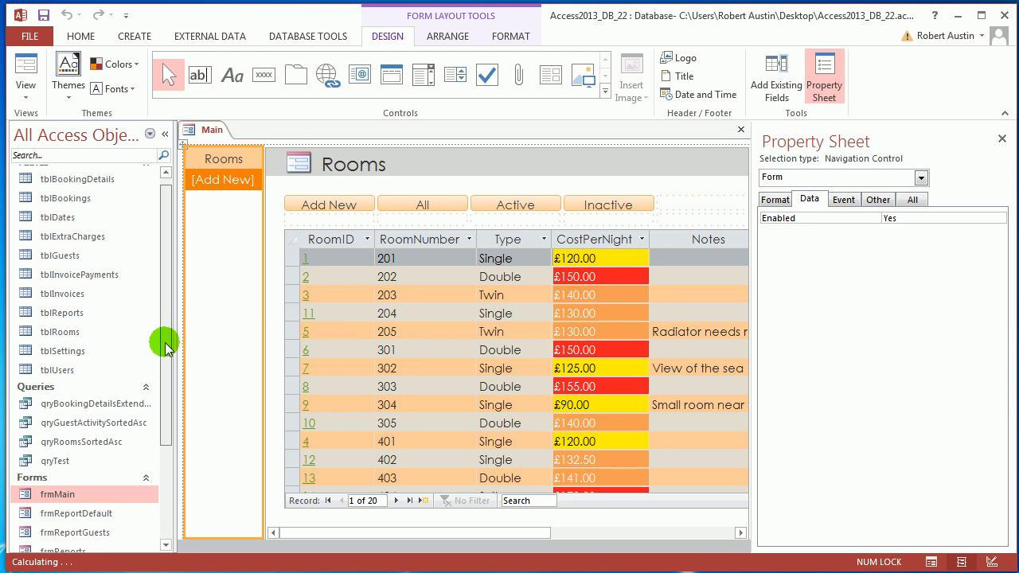
scroll(157, 413, down, 2)
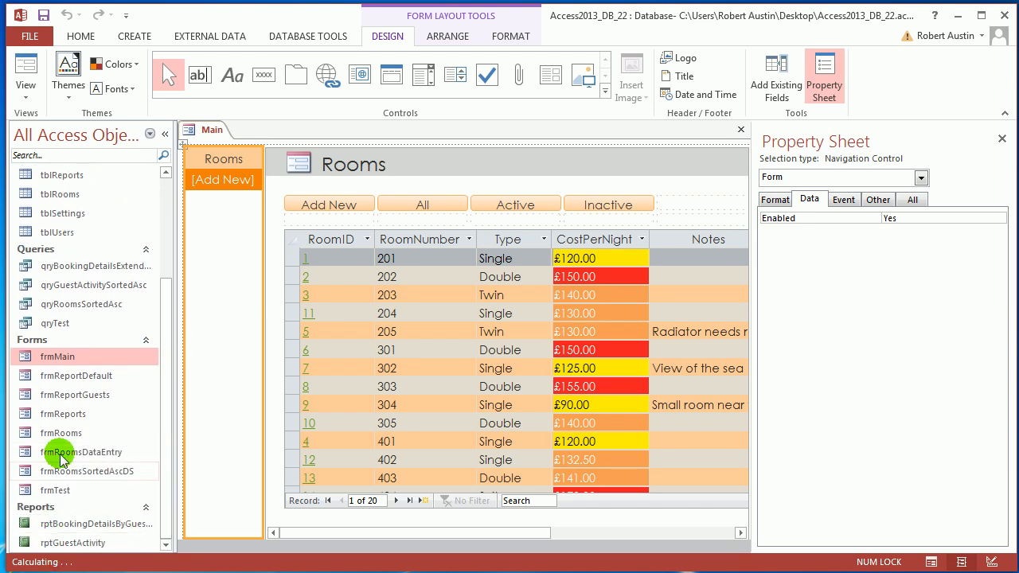
drag(65, 422, 213, 183)
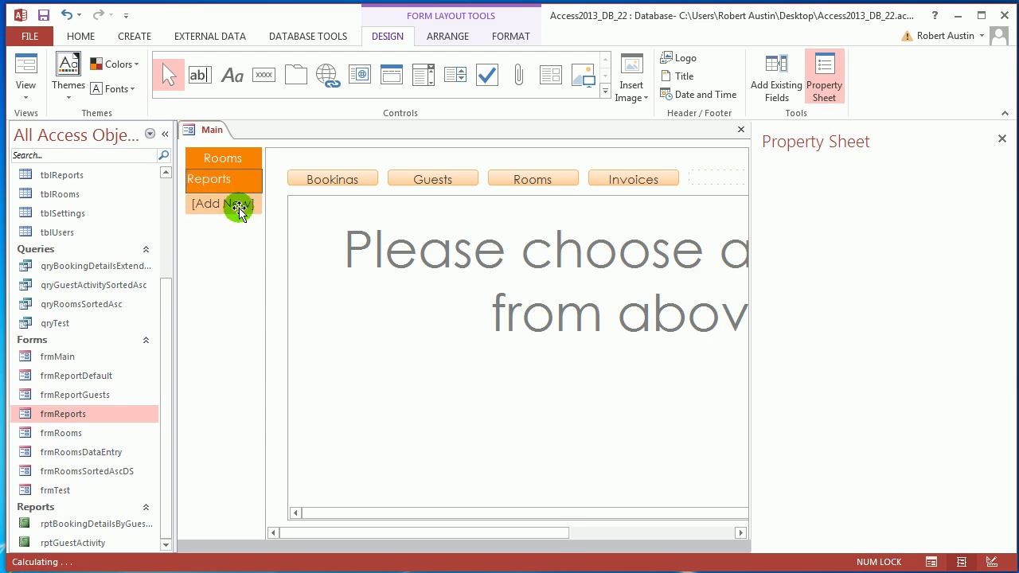
click(165, 133)
Show the Main form in Form View and test switching between the Rooms and Reports pages.
right_click(56, 130)
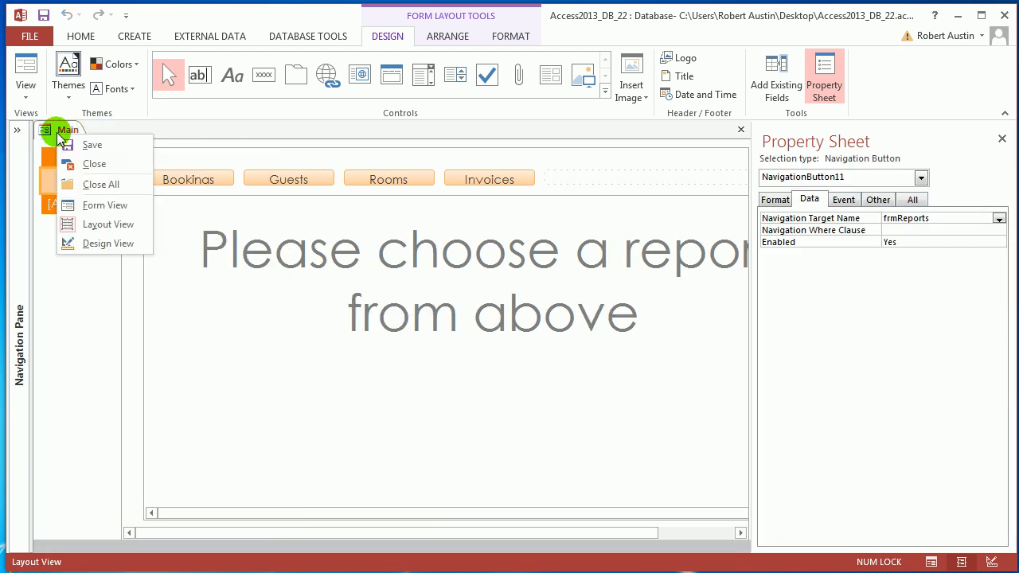
click(87, 185)
click(87, 163)
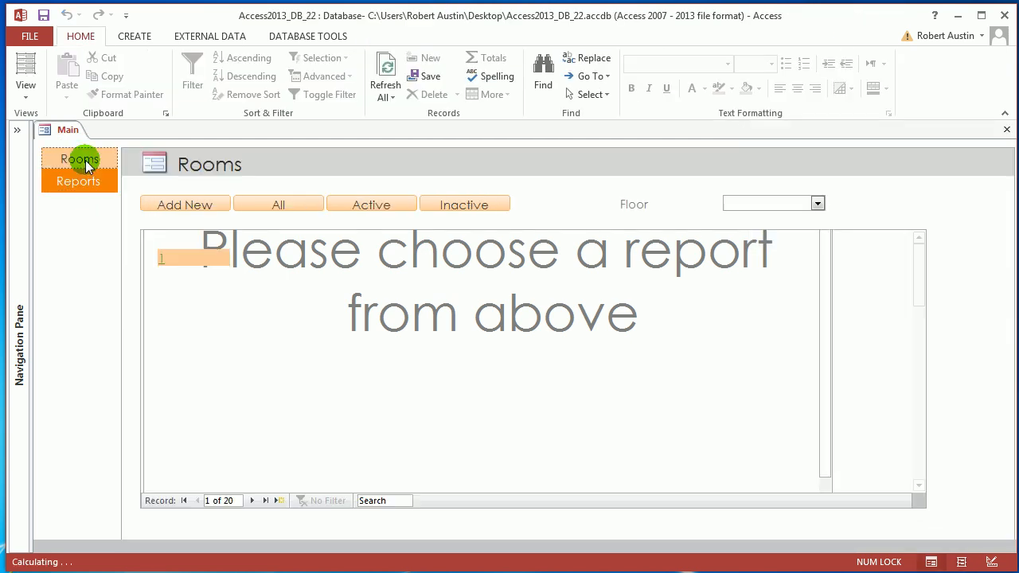
click(88, 179)
click(88, 163)
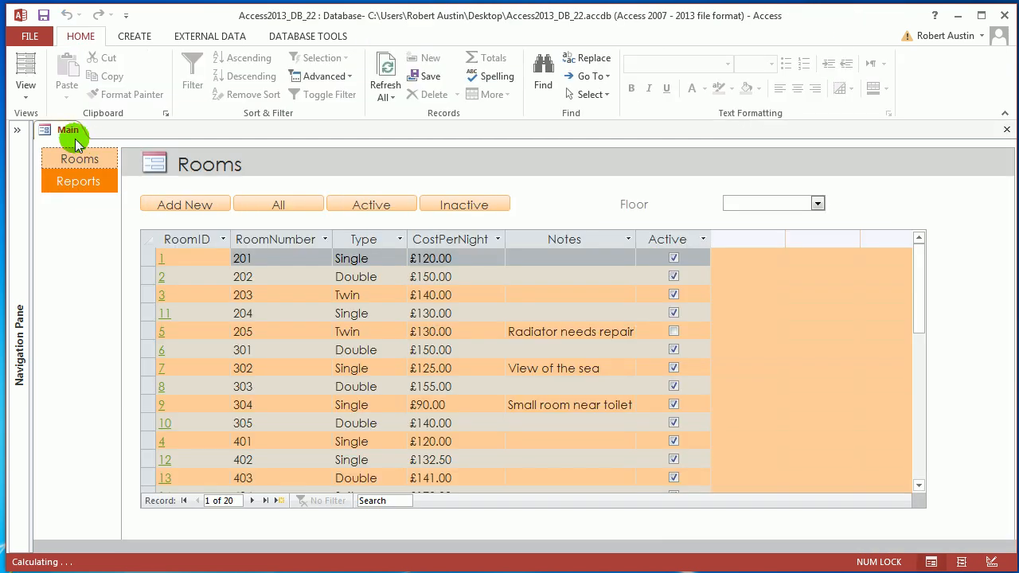
Set the control padding of the Rooms, Reports and [Add New] navigation buttons to Narrow in Layout View.
right_click(64, 129)
click(92, 219)
click(80, 163)
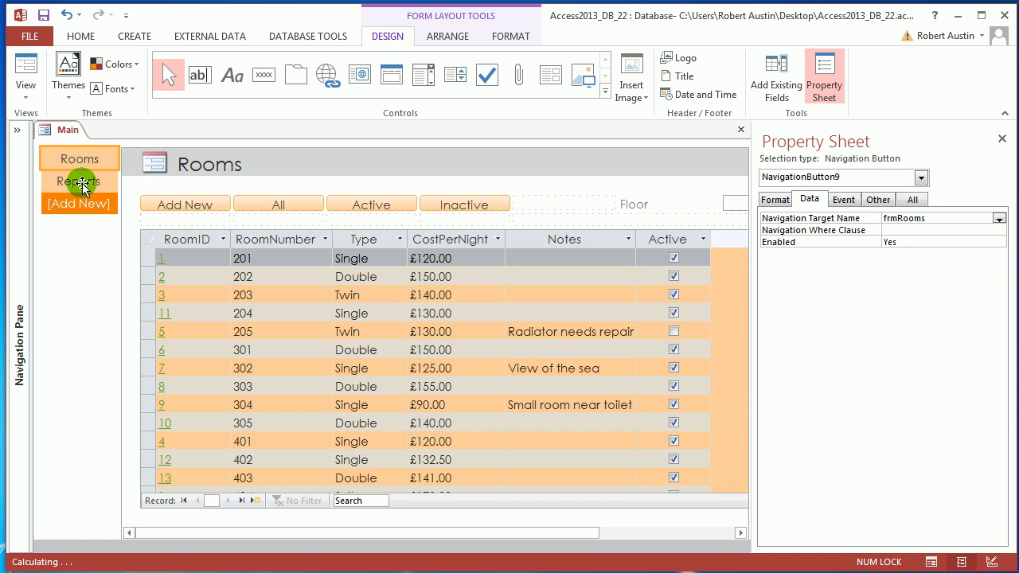
shift+click(83, 184)
shift+click(85, 204)
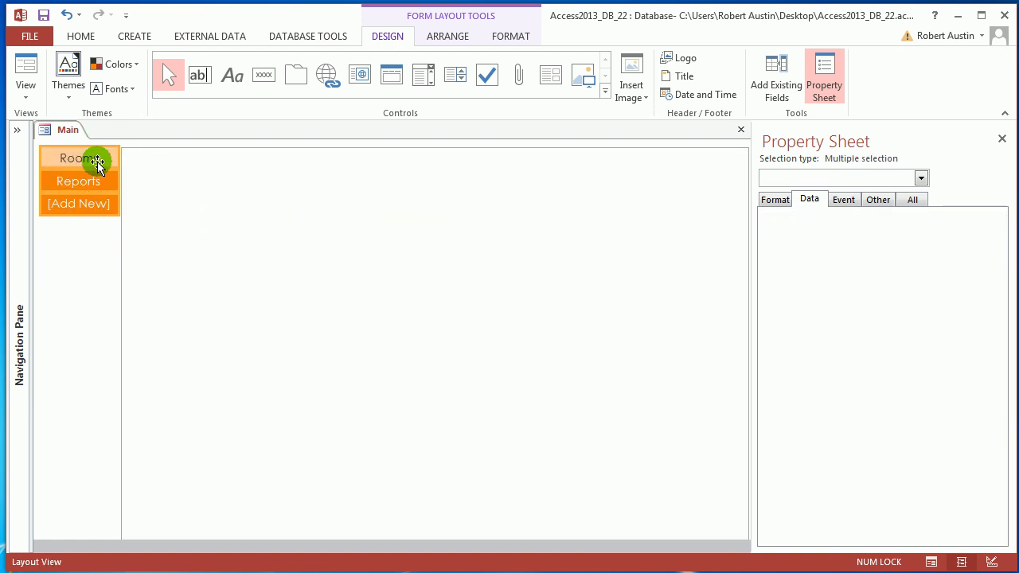
click(446, 40)
click(634, 80)
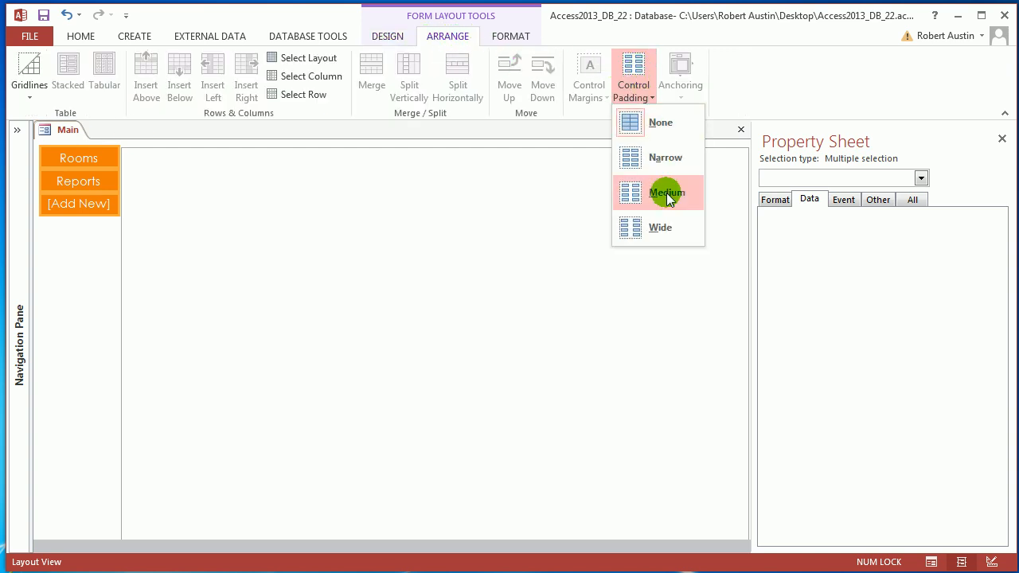
click(657, 167)
Return the Main form to Form View and check the spaced navigation buttons by opening Rooms and Reports.
right_click(51, 134)
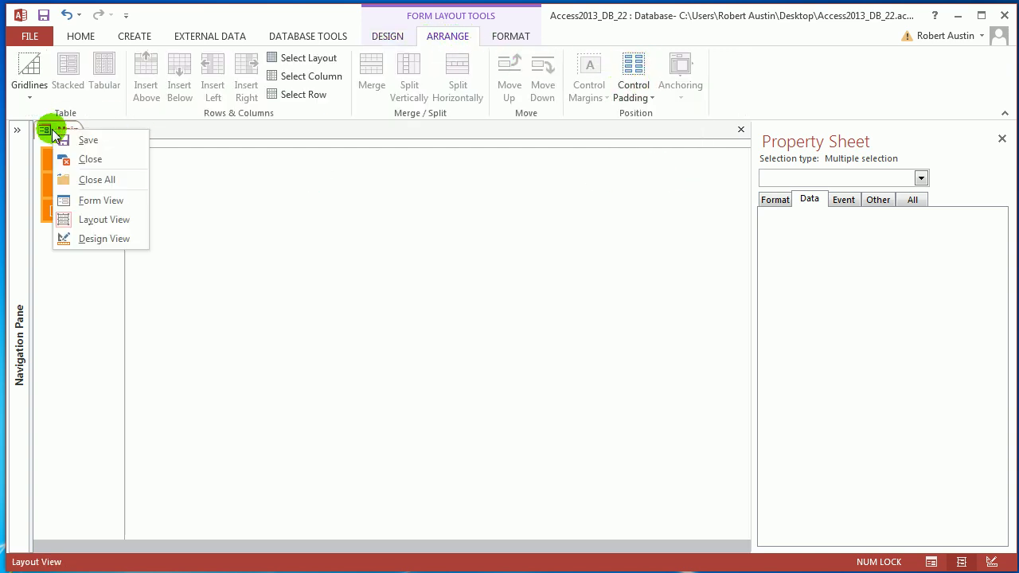
click(88, 201)
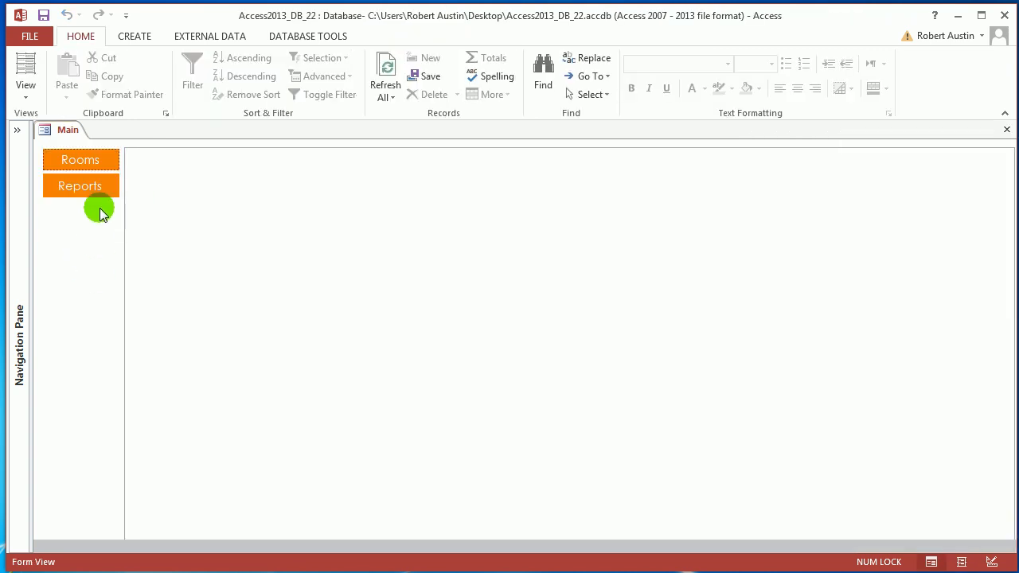
click(92, 161)
click(102, 193)
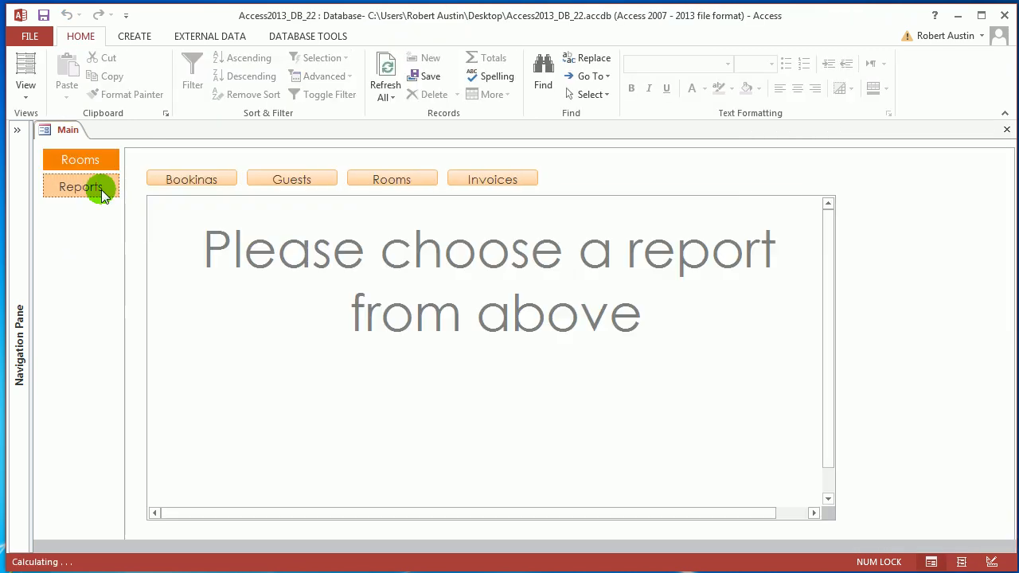
click(104, 165)
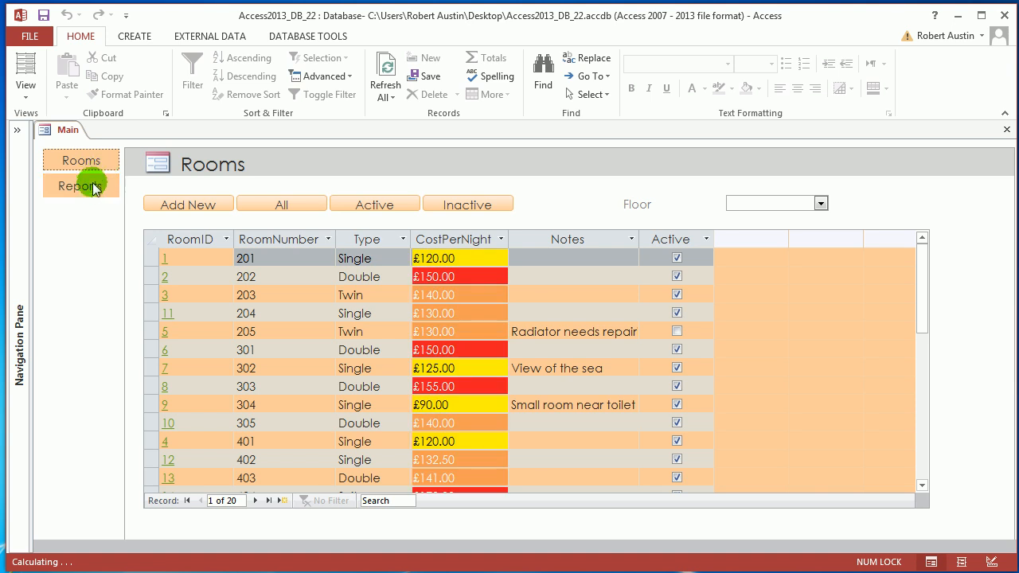
click(90, 187)
Widen the report subform on the Reports page in Layout View, adjust its bottom edge to fit the visible area, and save the Main form.
right_click(66, 137)
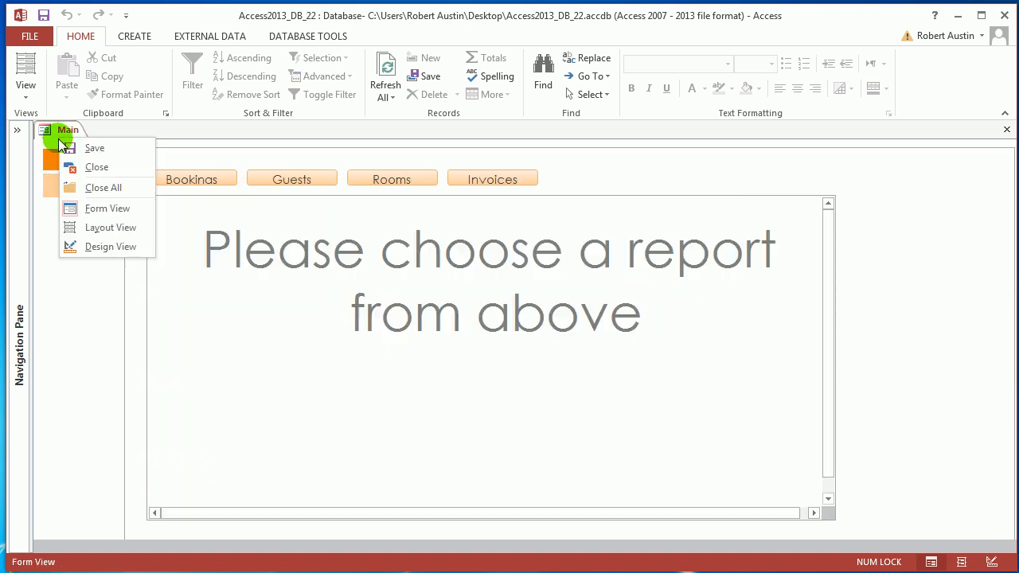
click(109, 227)
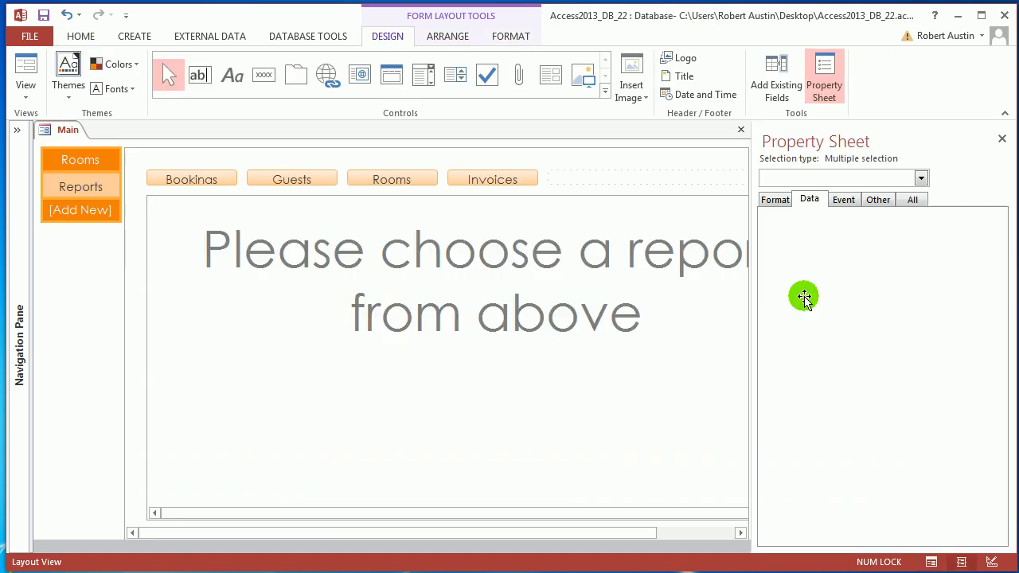
click(1002, 138)
click(188, 227)
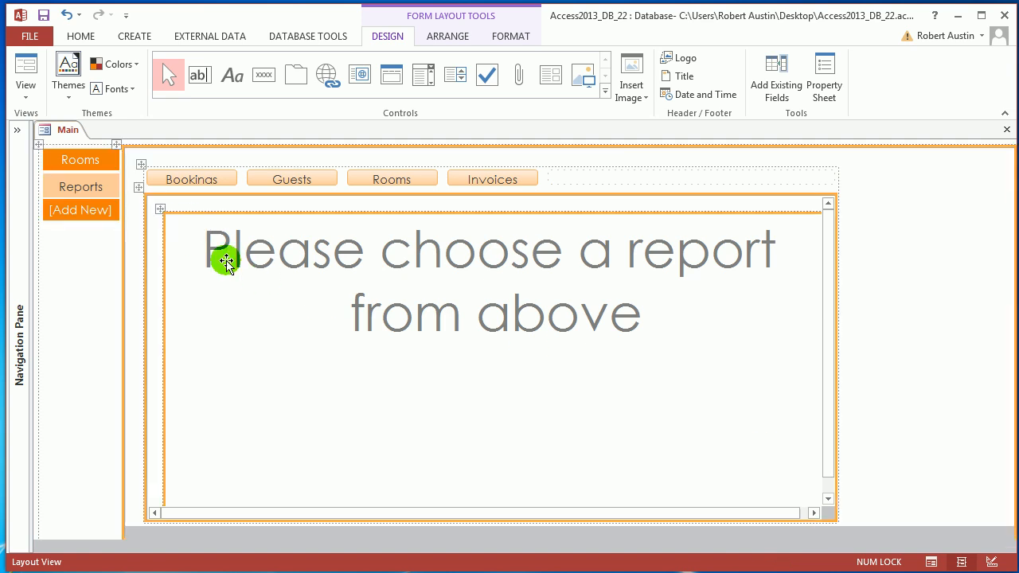
click(139, 189)
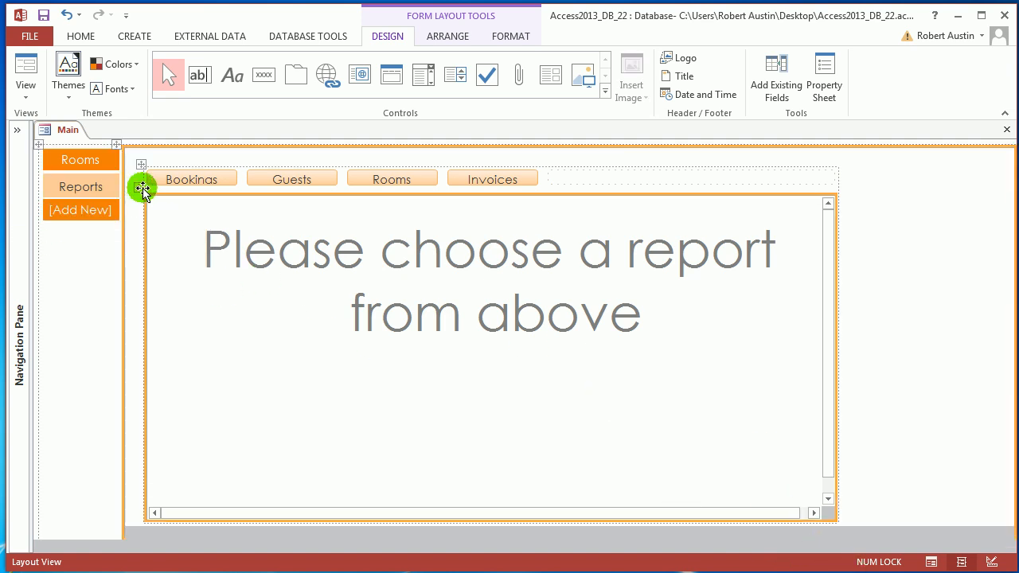
drag(836, 518, 972, 525)
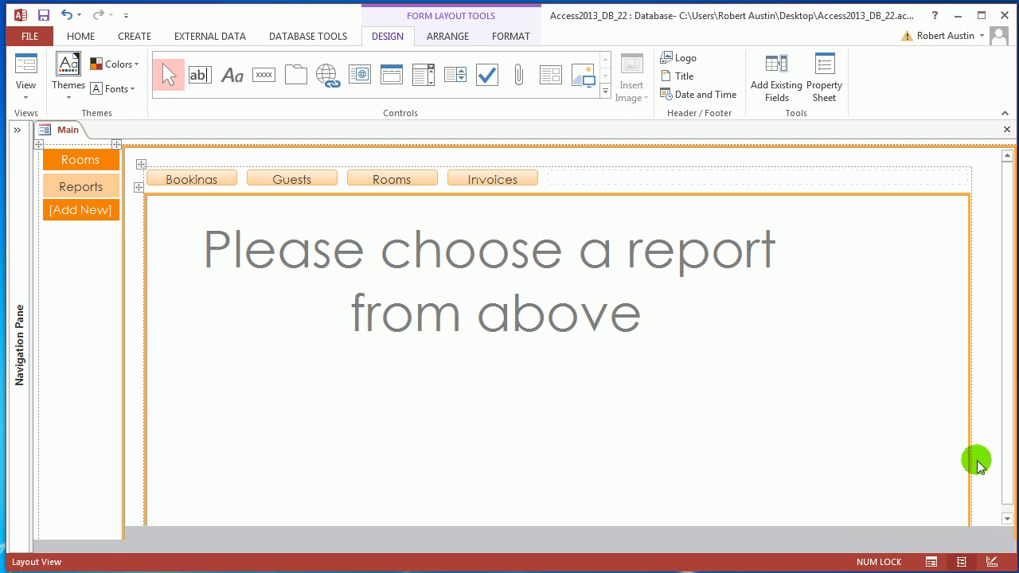
scroll(805, 423, down, 1)
drag(577, 519, 578, 509)
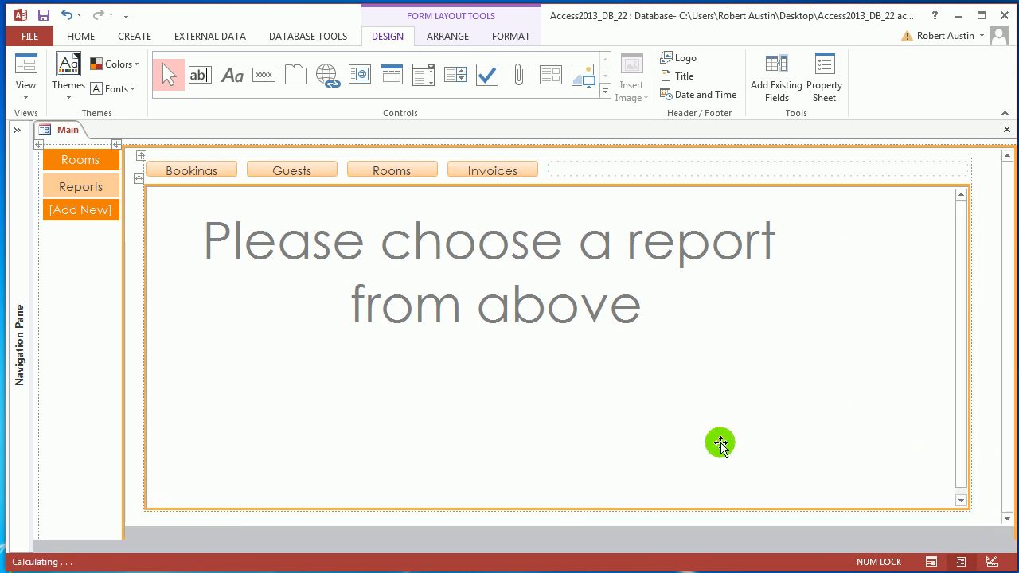
right_click(70, 131)
click(78, 137)
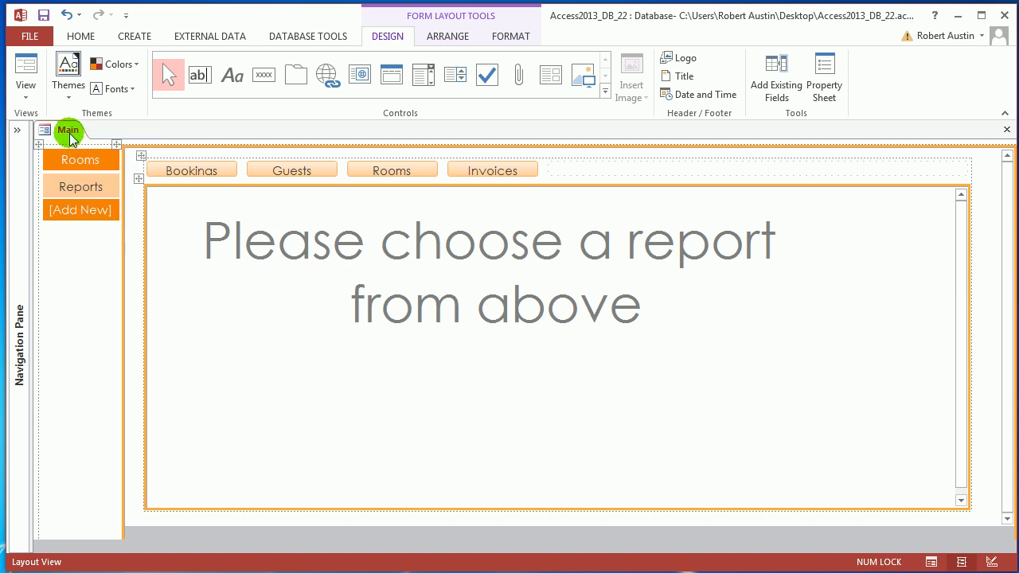
Show the resized Reports page in Form View and try its Invoices button.
right_click(70, 134)
click(90, 199)
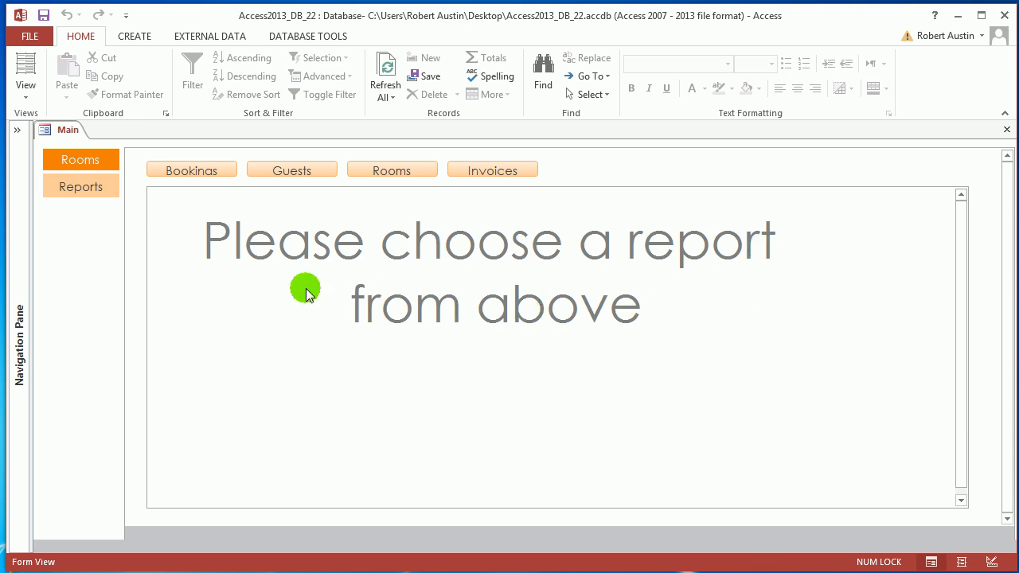
click(528, 172)
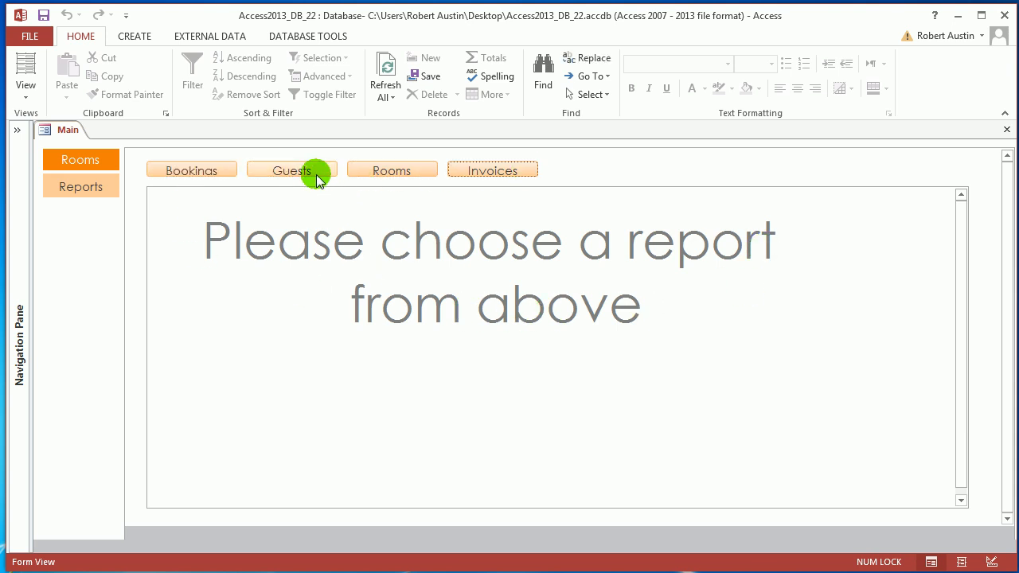
Open frmReportGuests to examine it, close it, and show the Rooms page of the Main form.
click(16, 132)
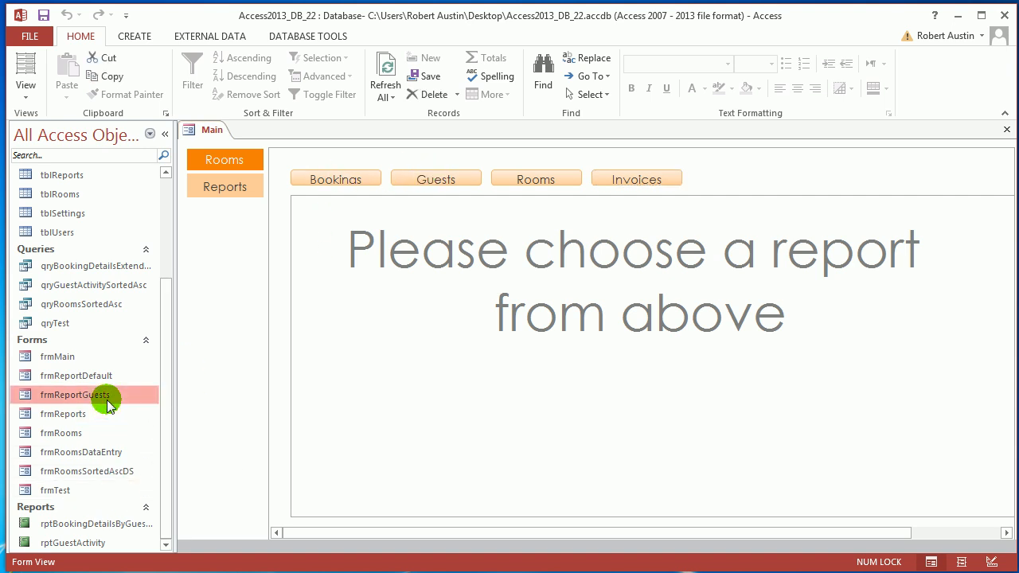
double_click(107, 396)
right_click(281, 134)
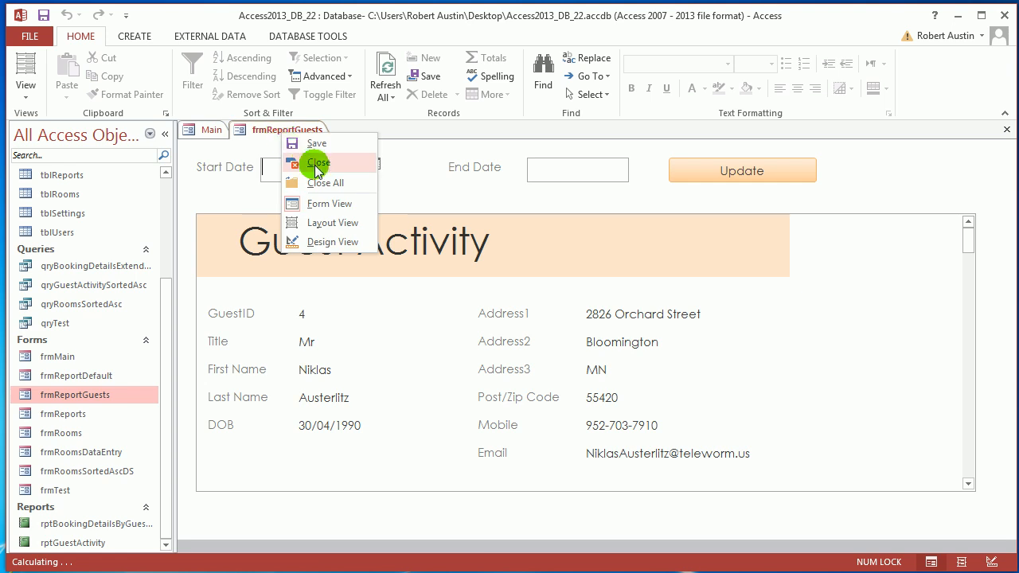
click(313, 161)
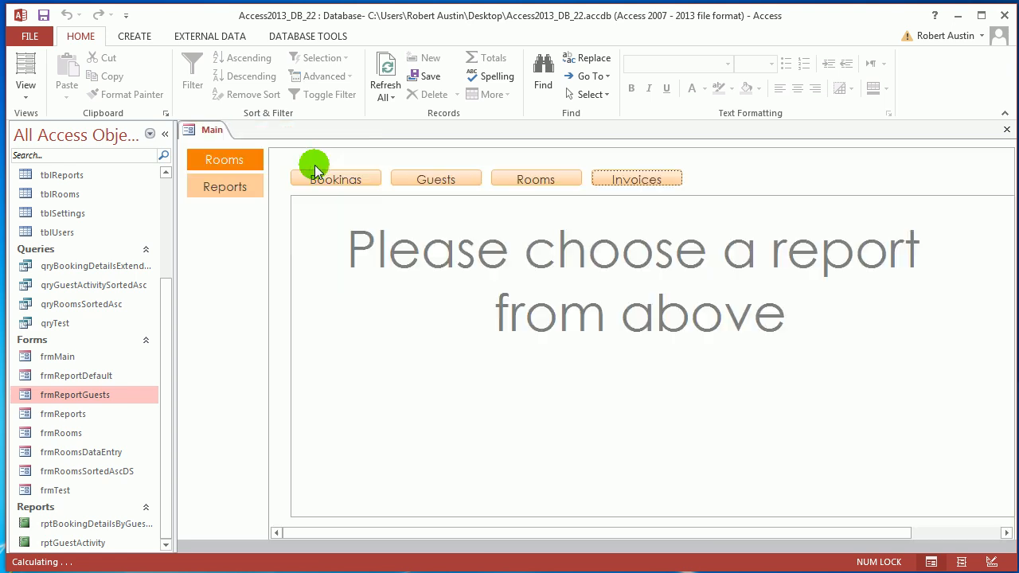
click(236, 160)
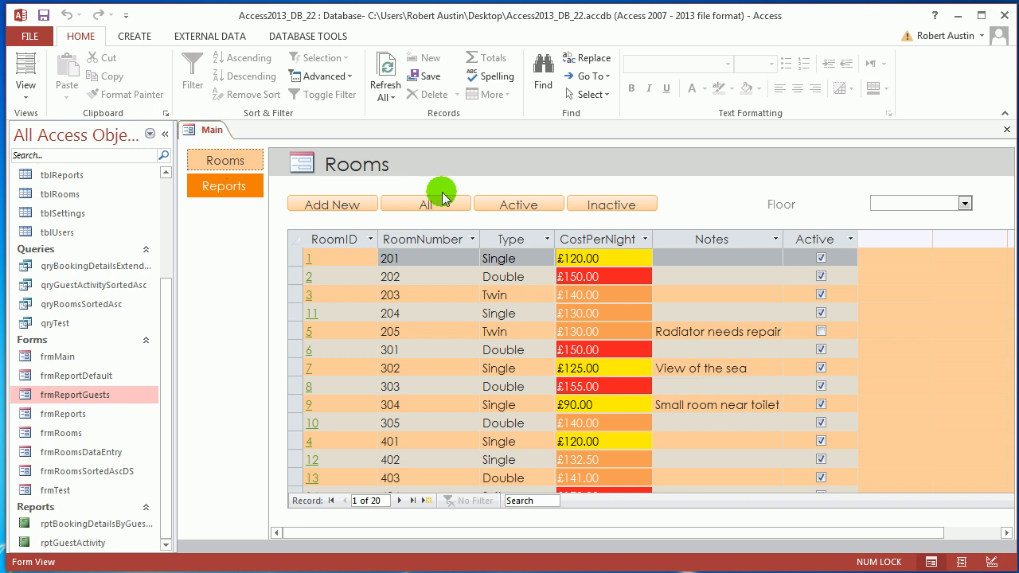
Copy the BrowseTo action from the On Click macro of the Active button on the Rooms page, and close the Main form.
right_click(213, 137)
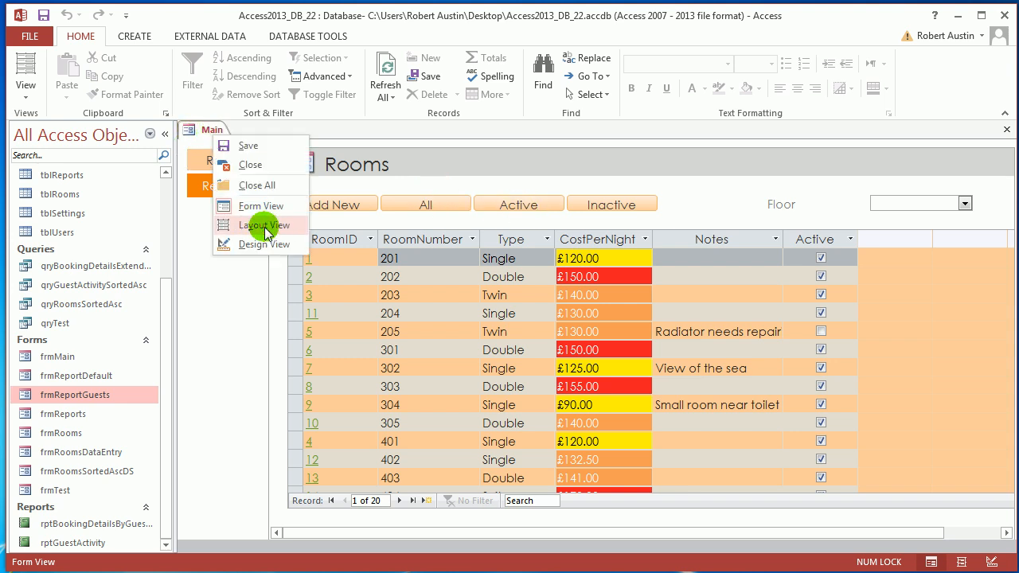
click(263, 220)
click(524, 208)
key(F4)
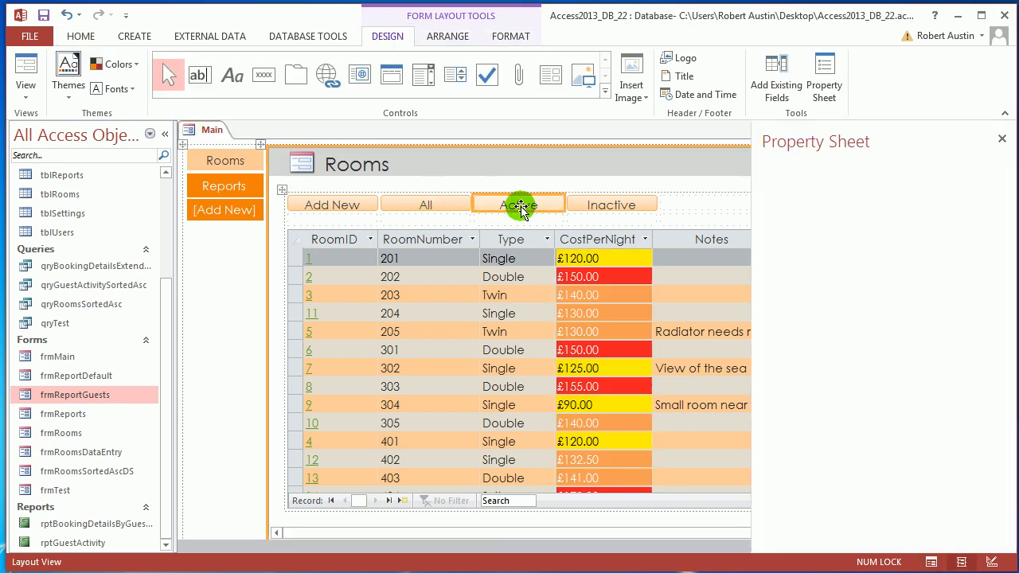
click(846, 200)
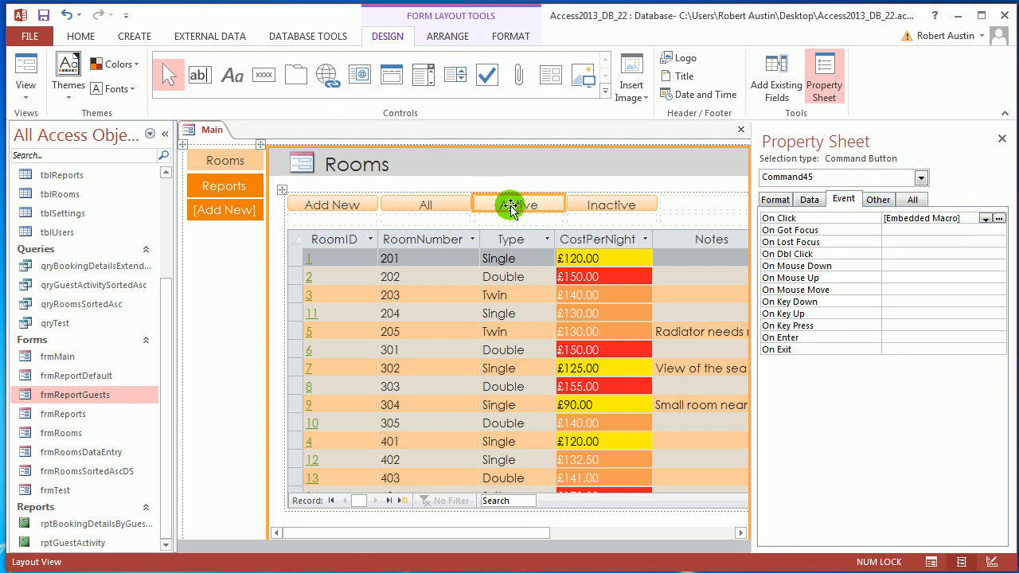
click(999, 218)
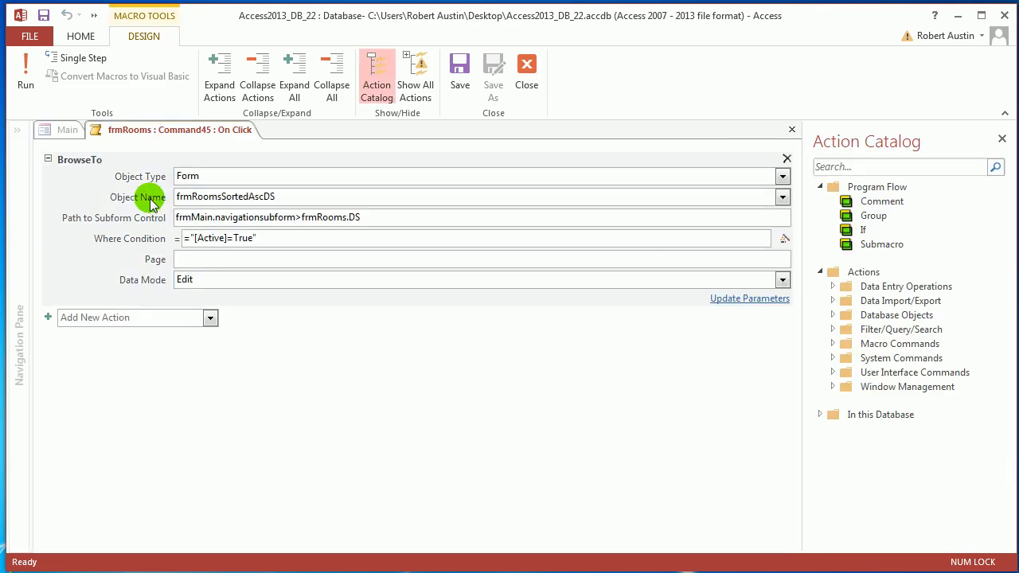
click(516, 83)
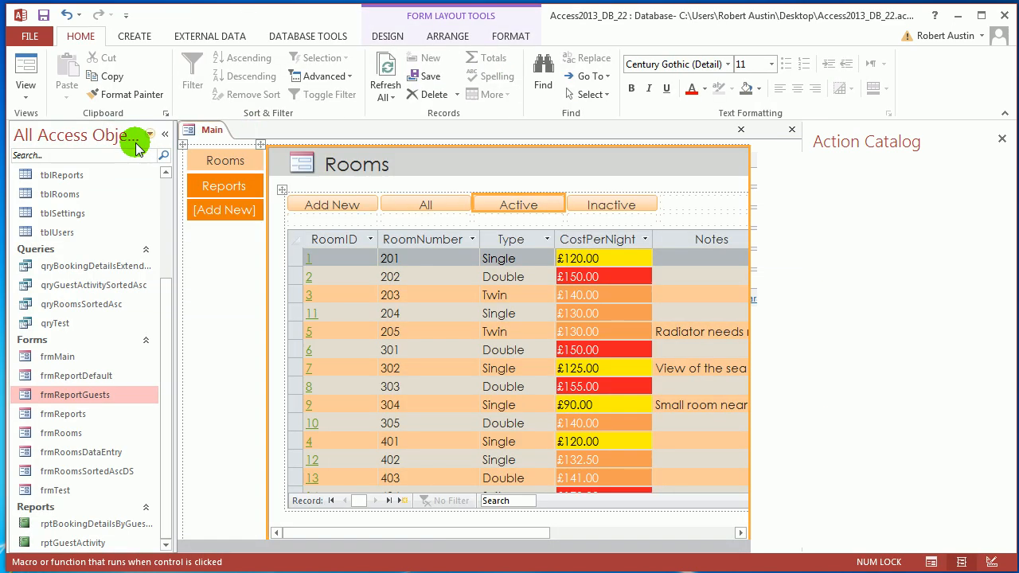
right_click(212, 133)
click(239, 156)
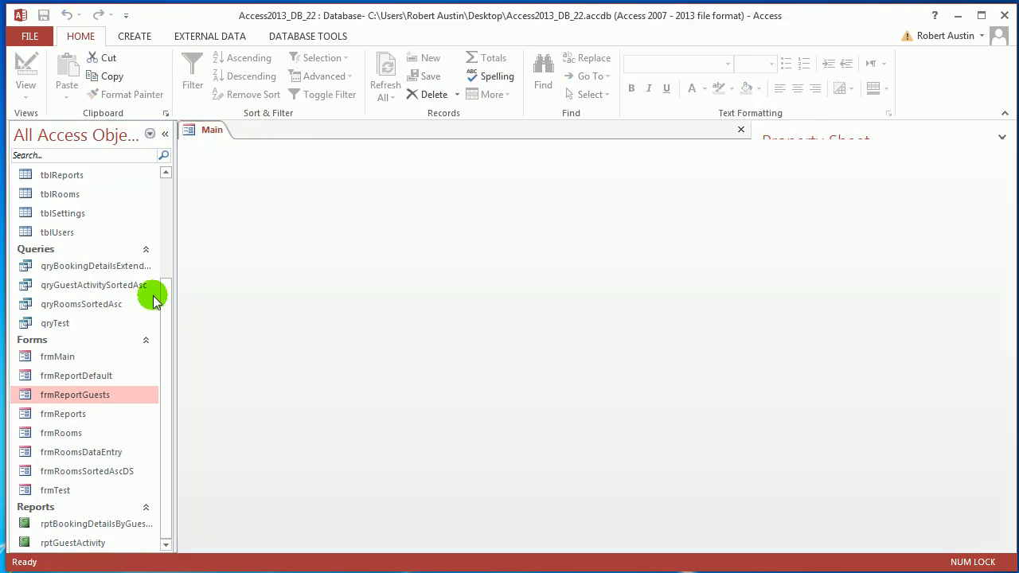
Open frmReports in Layout View and paste the copied BrowseTo action into a new On Click macro for the Guests button.
click(78, 417)
double_click(78, 417)
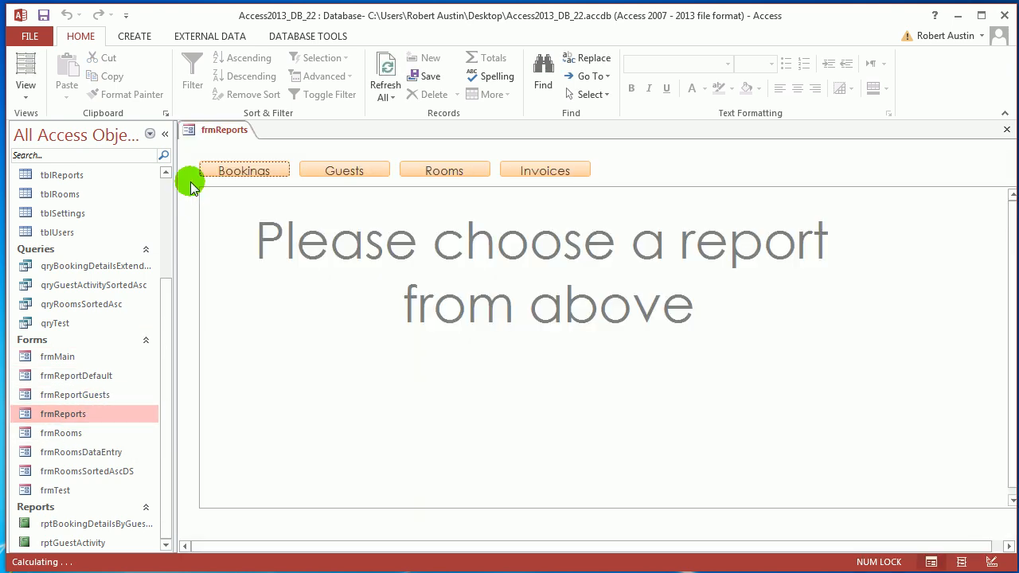
right_click(191, 140)
click(223, 223)
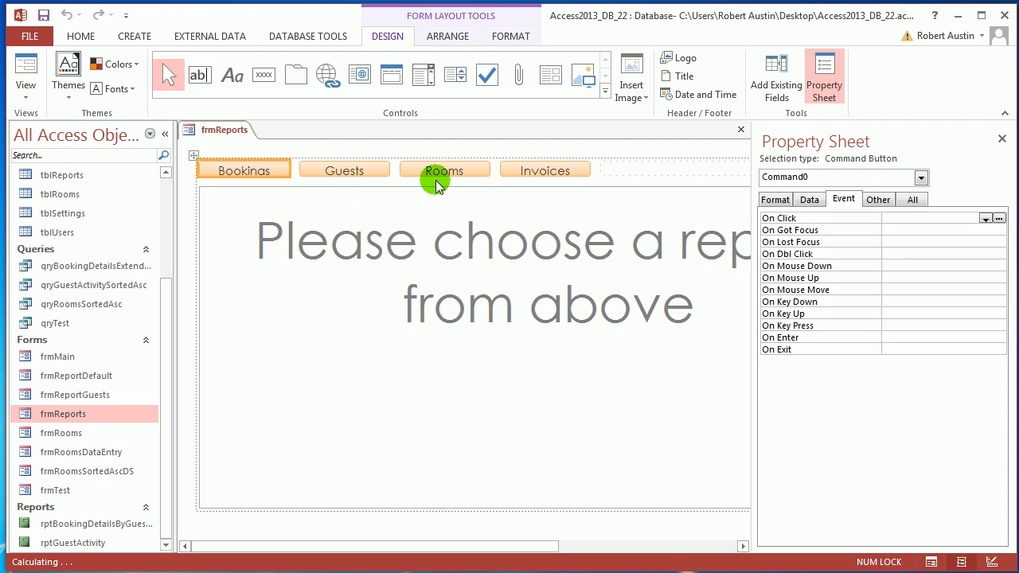
click(366, 171)
click(807, 202)
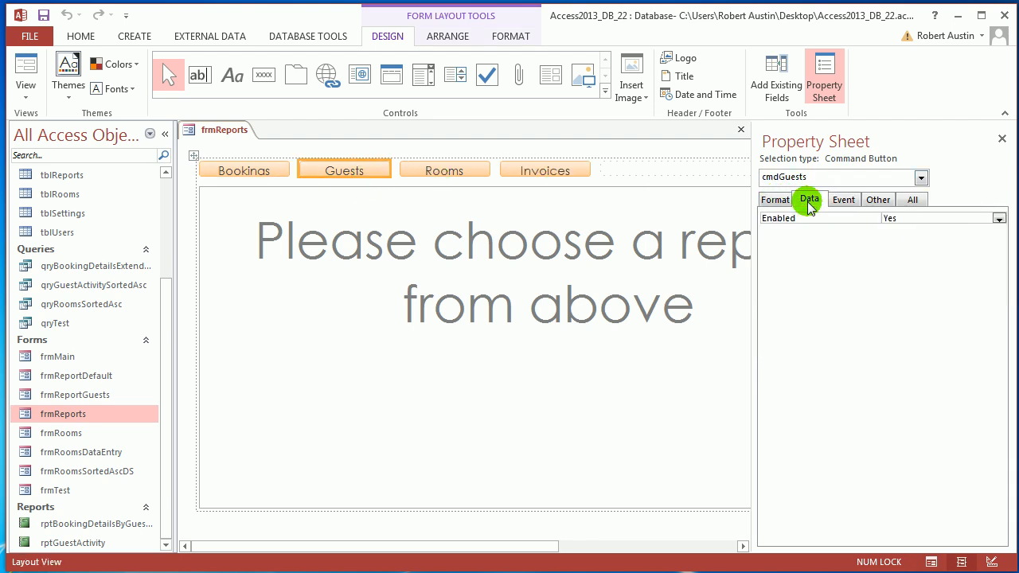
click(843, 199)
click(1000, 218)
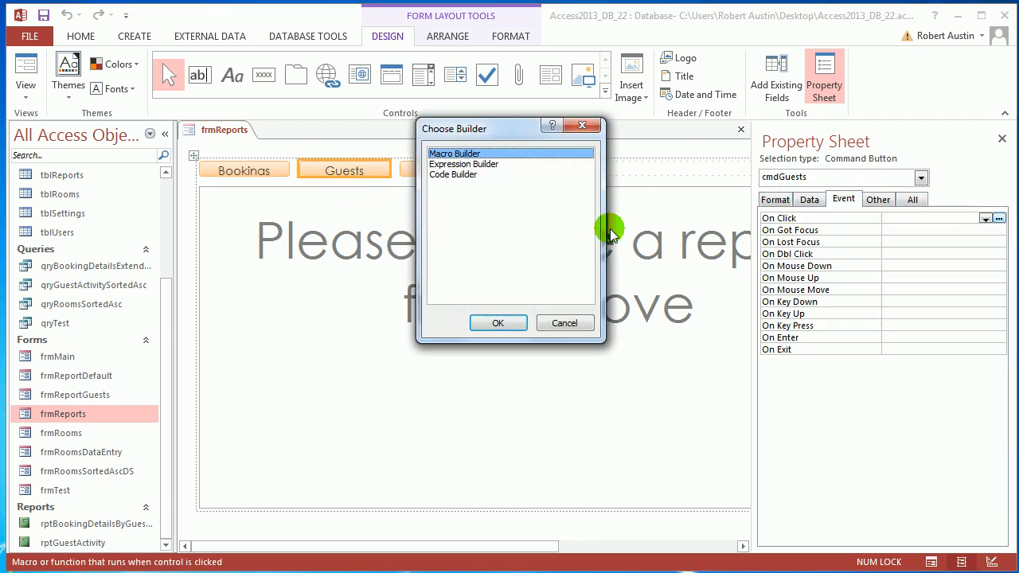
click(482, 324)
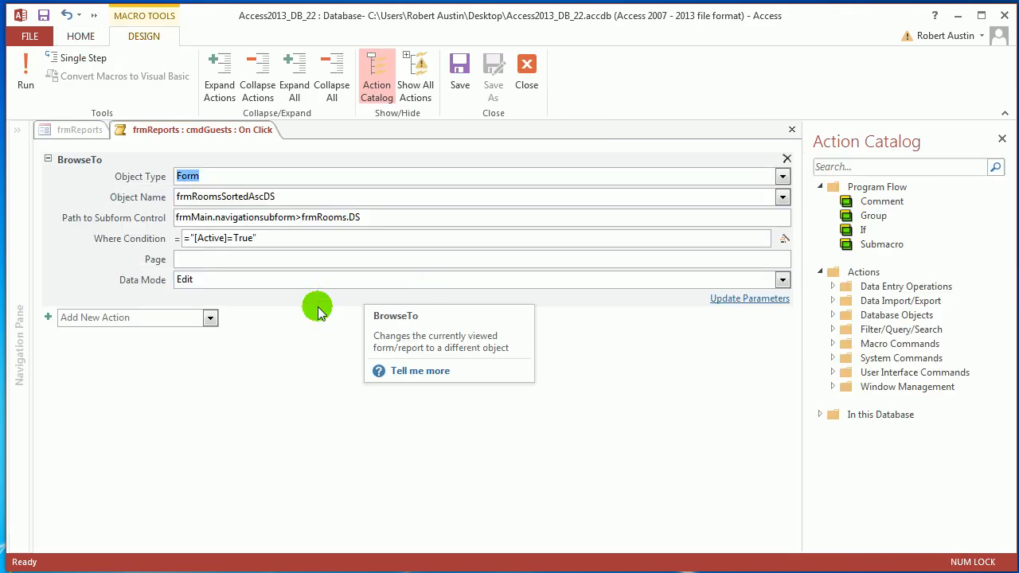
Point the BrowseTo action to frmReportGuests with path frmMain.navigationsubform>frmReports.DS, clear its where condition, and save and close the macro.
click(783, 198)
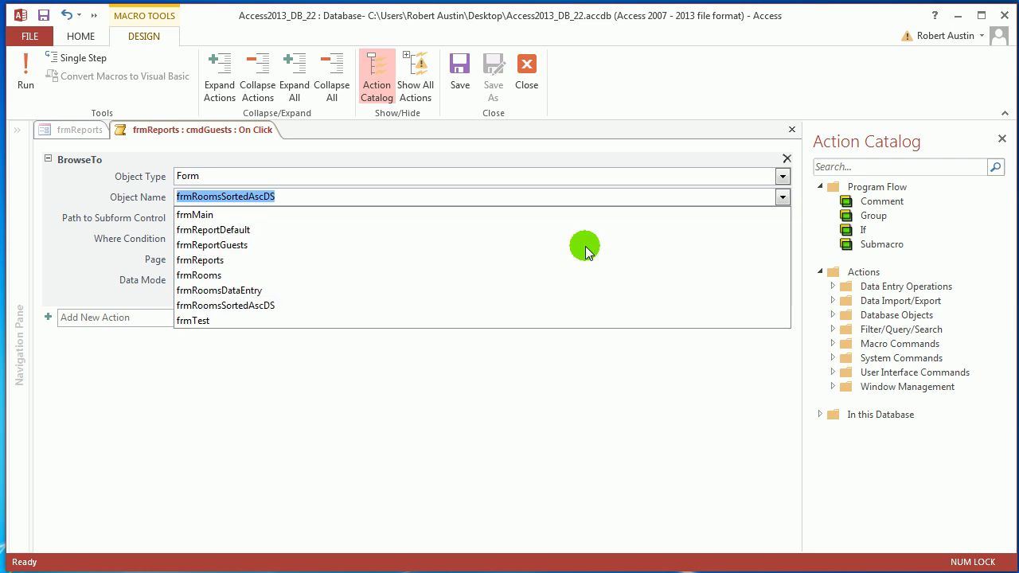
click(255, 247)
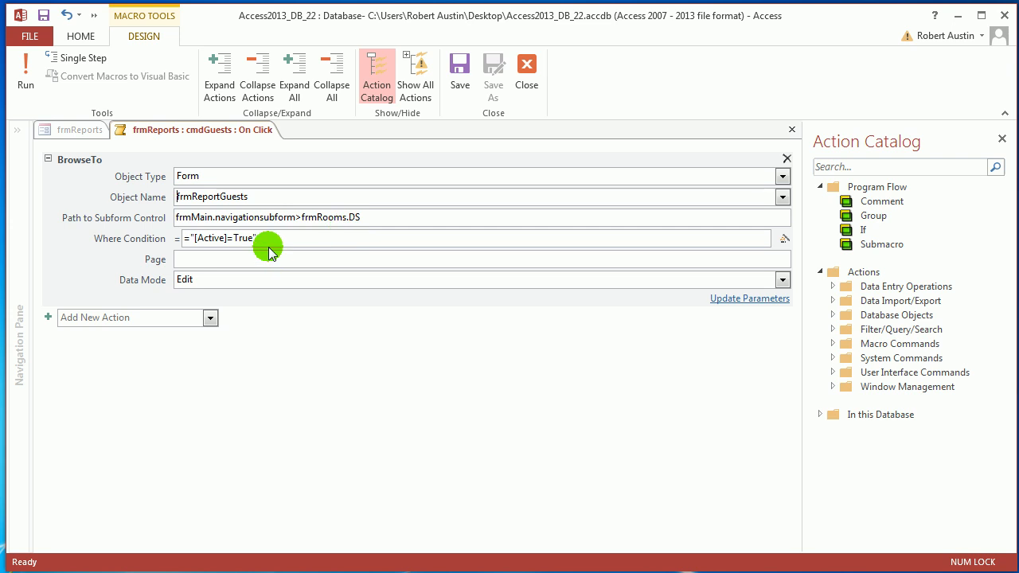
click(156, 243)
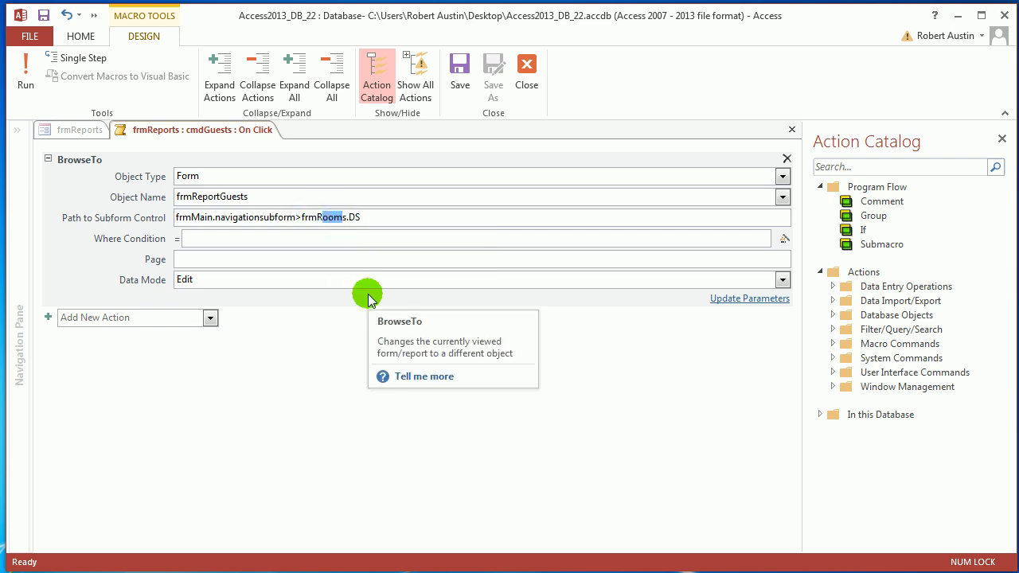
text(eport)
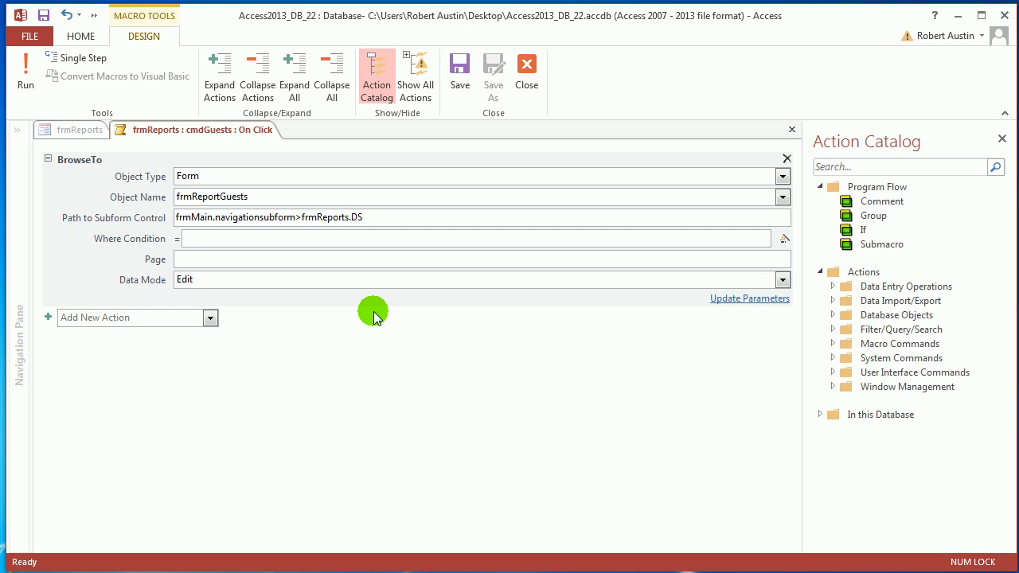
click(461, 81)
click(526, 85)
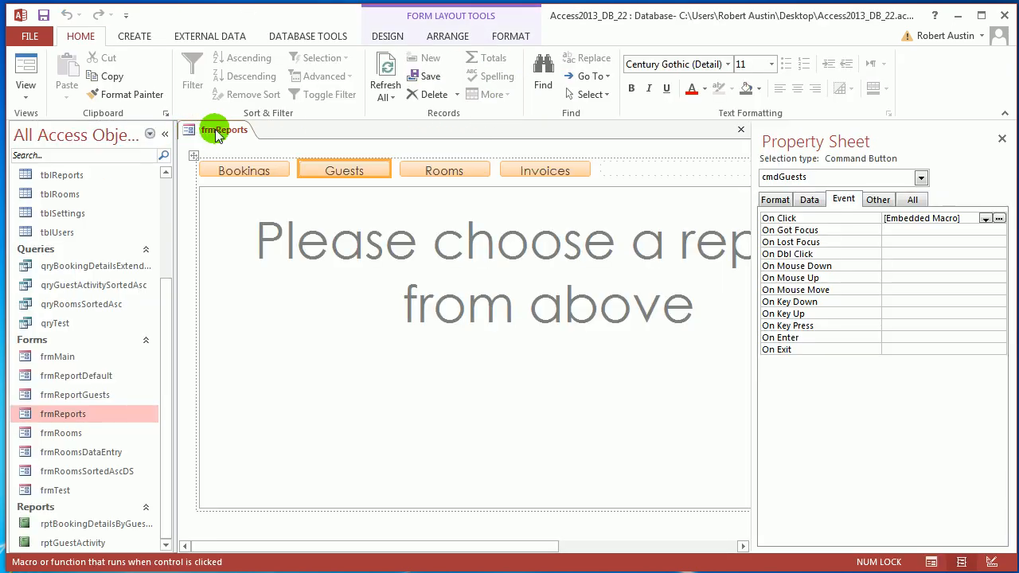
Save frmReports in Form View and try its Guests button, stopping the macro and closing the form.
right_click(212, 130)
click(247, 199)
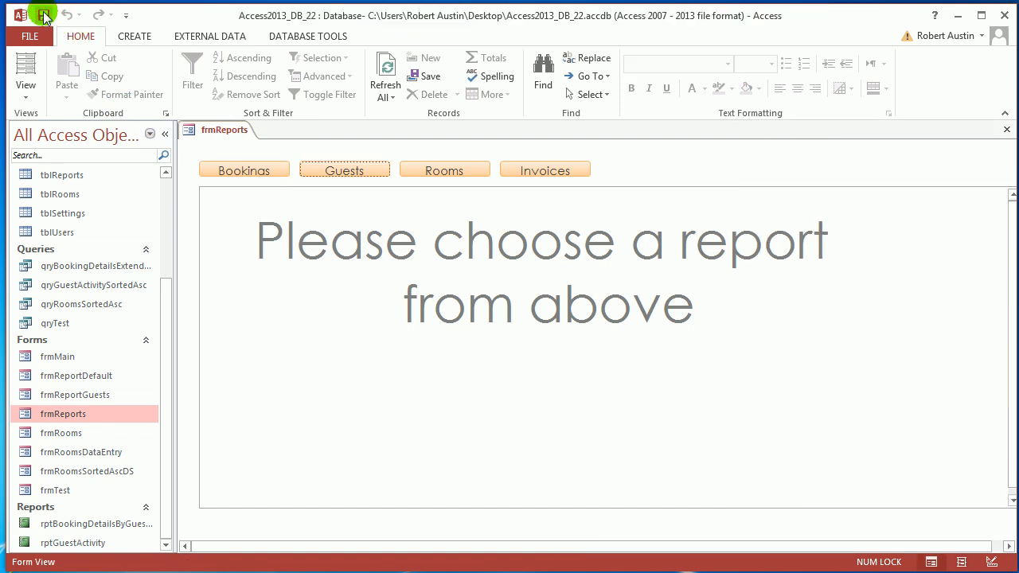
click(372, 174)
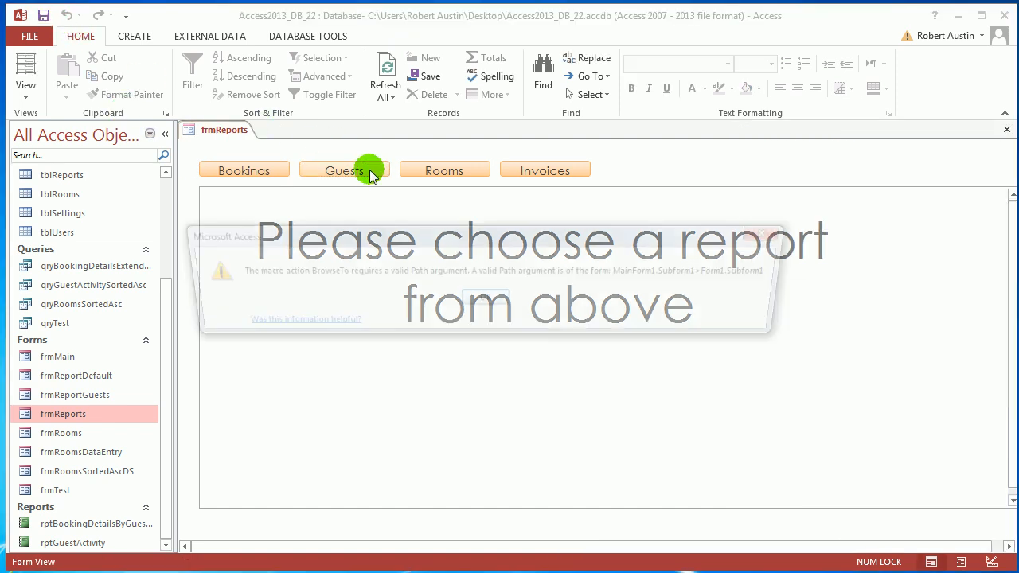
click(487, 297)
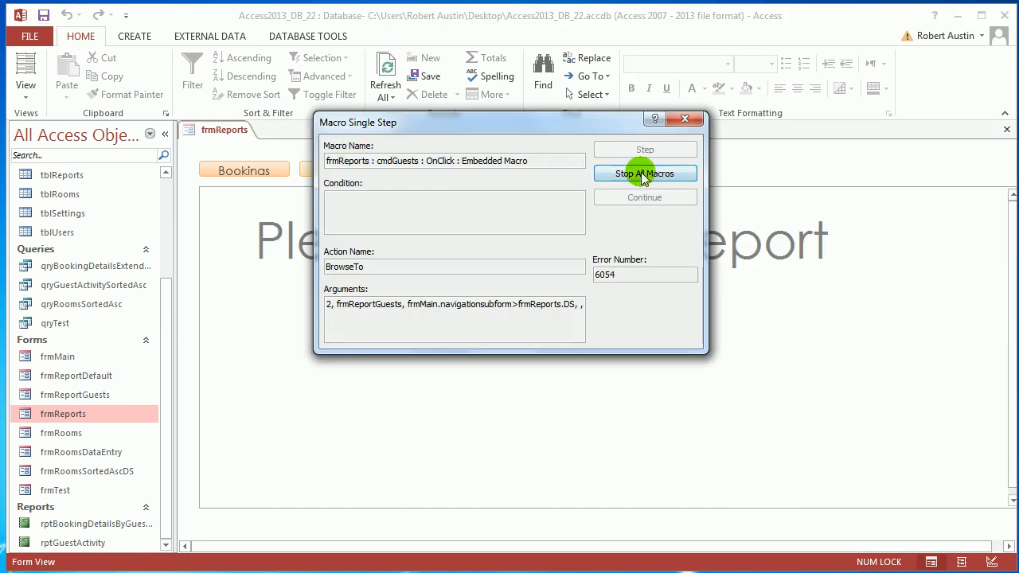
click(605, 173)
right_click(217, 129)
click(220, 132)
right_click(221, 133)
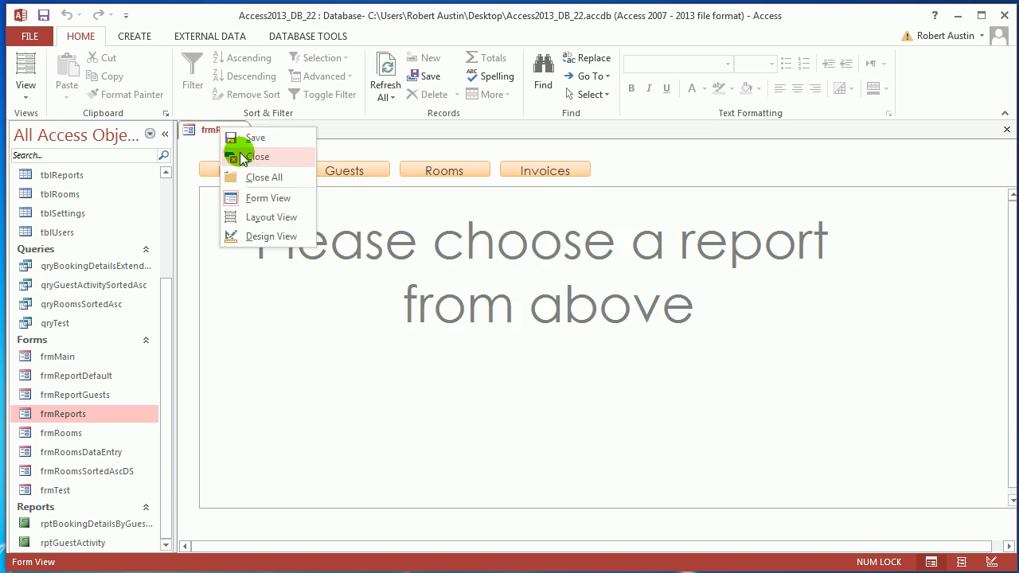
click(243, 157)
Open frmMain with the Navigation Pane collapsed and test the Guests report button on the Reports page, repeating after reopening the page.
click(93, 357)
double_click(93, 357)
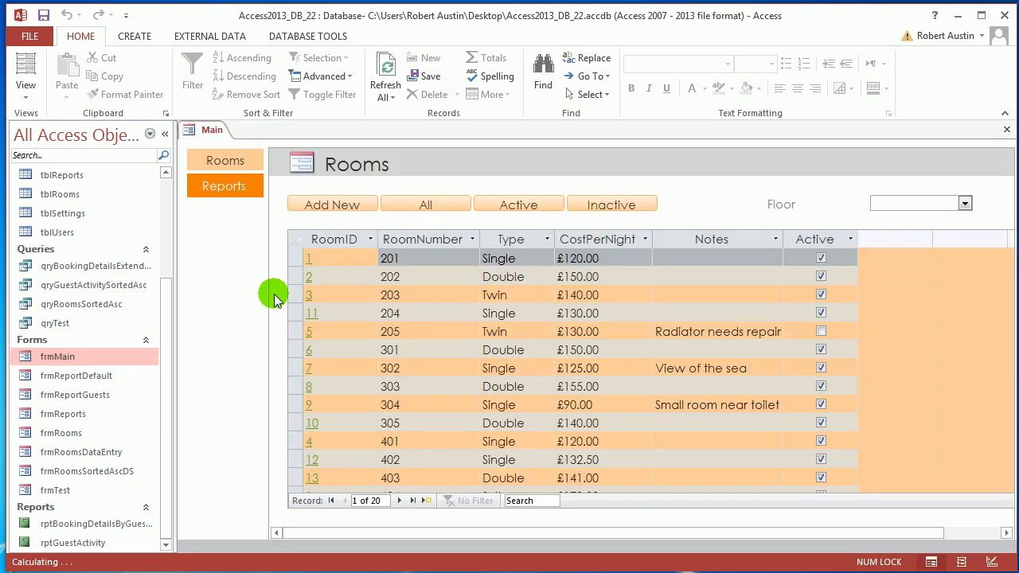
click(164, 132)
click(283, 175)
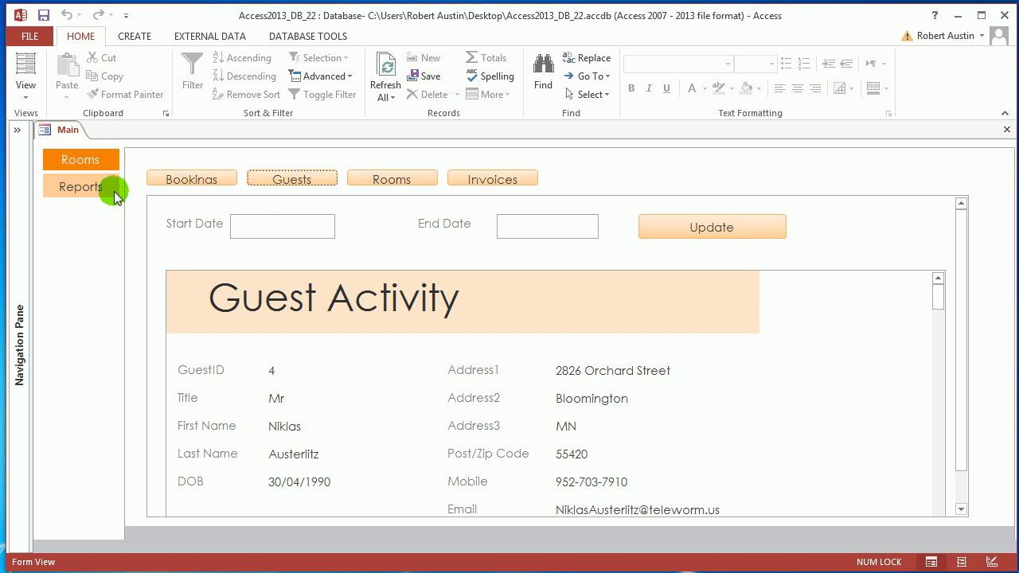
click(109, 160)
click(110, 186)
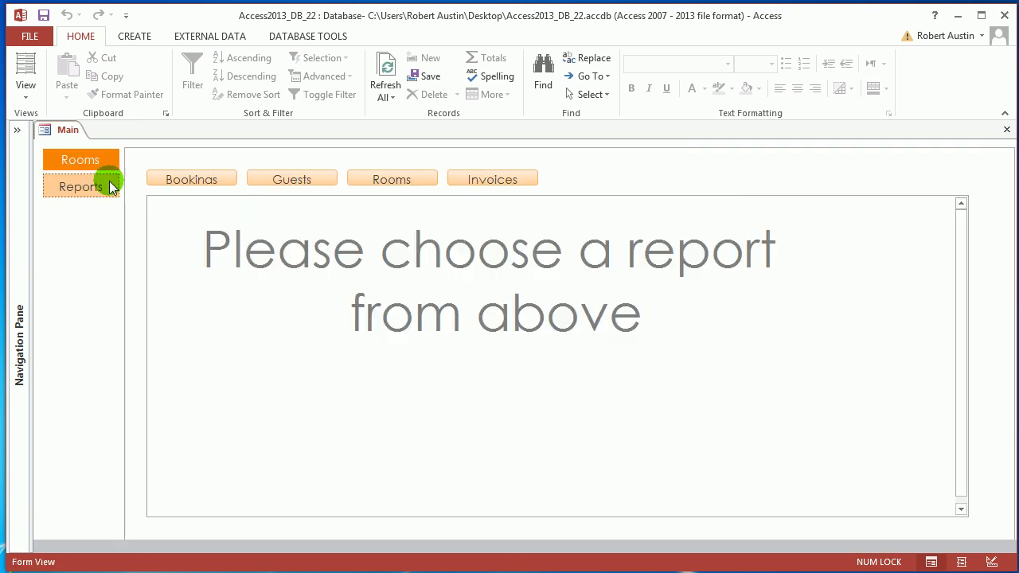
click(285, 180)
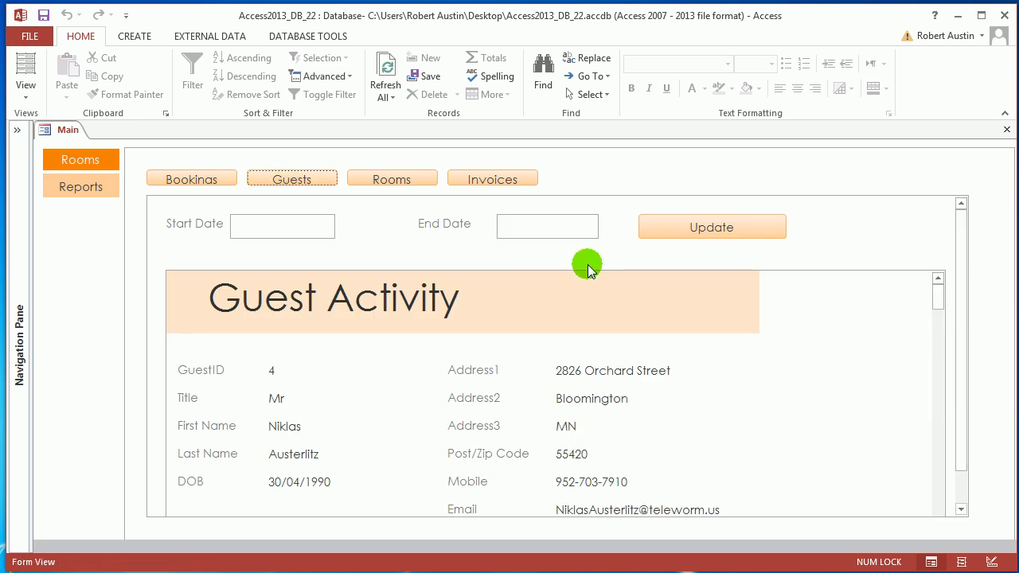